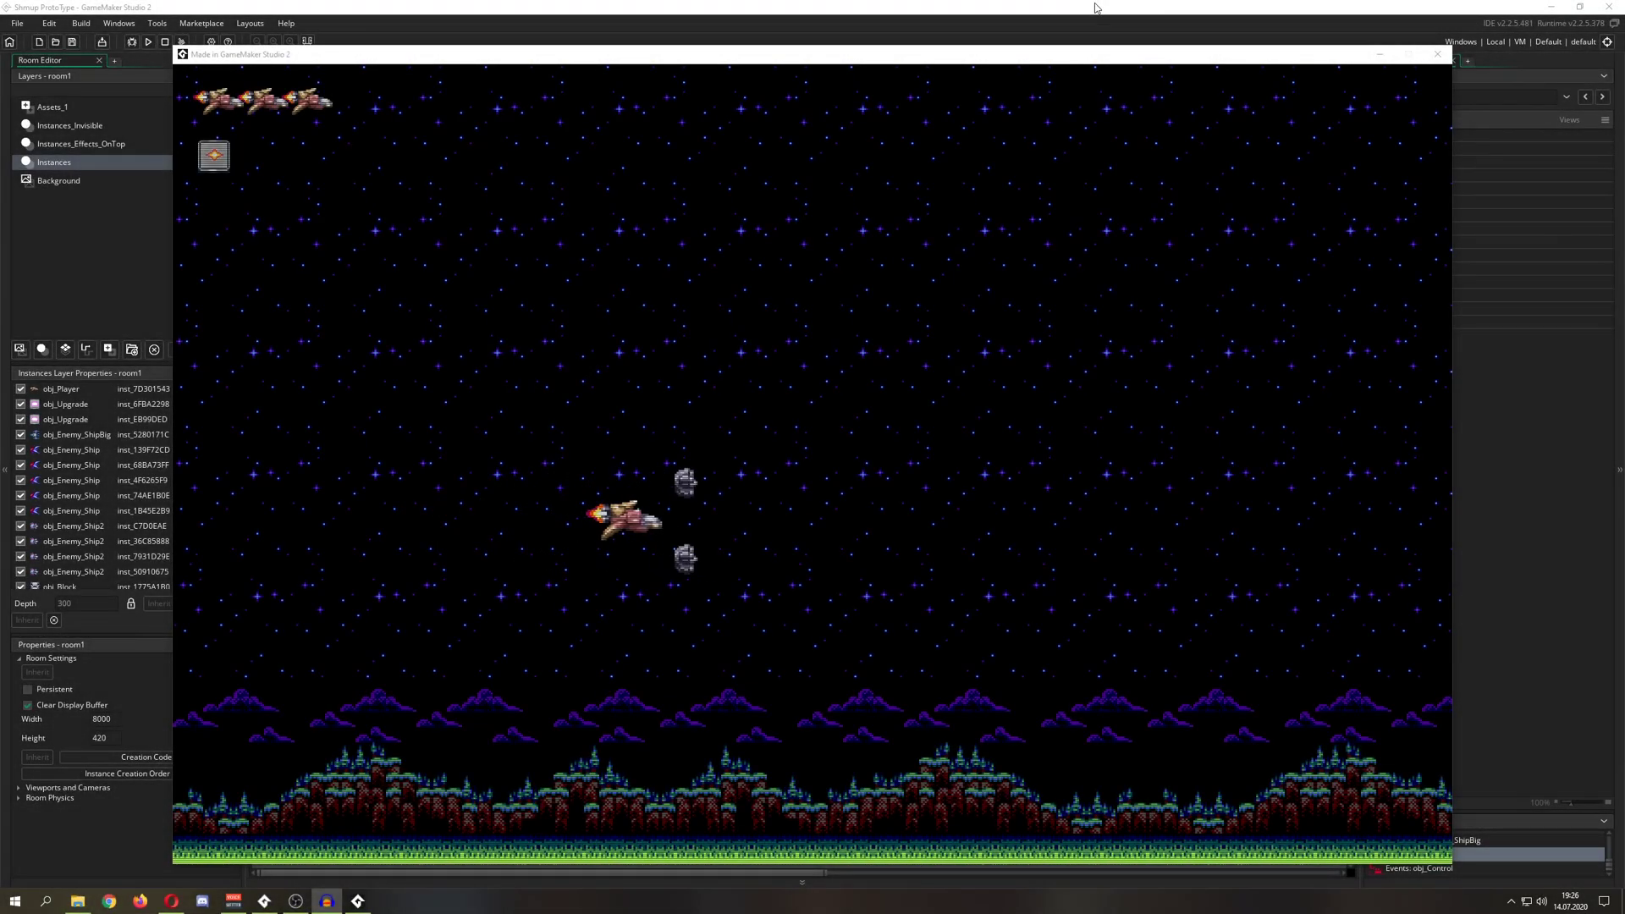
Focus the game window and steer the ship up, left, down and right past enemies.
{"action": "left_click", "coordinate": [1119, 63]}
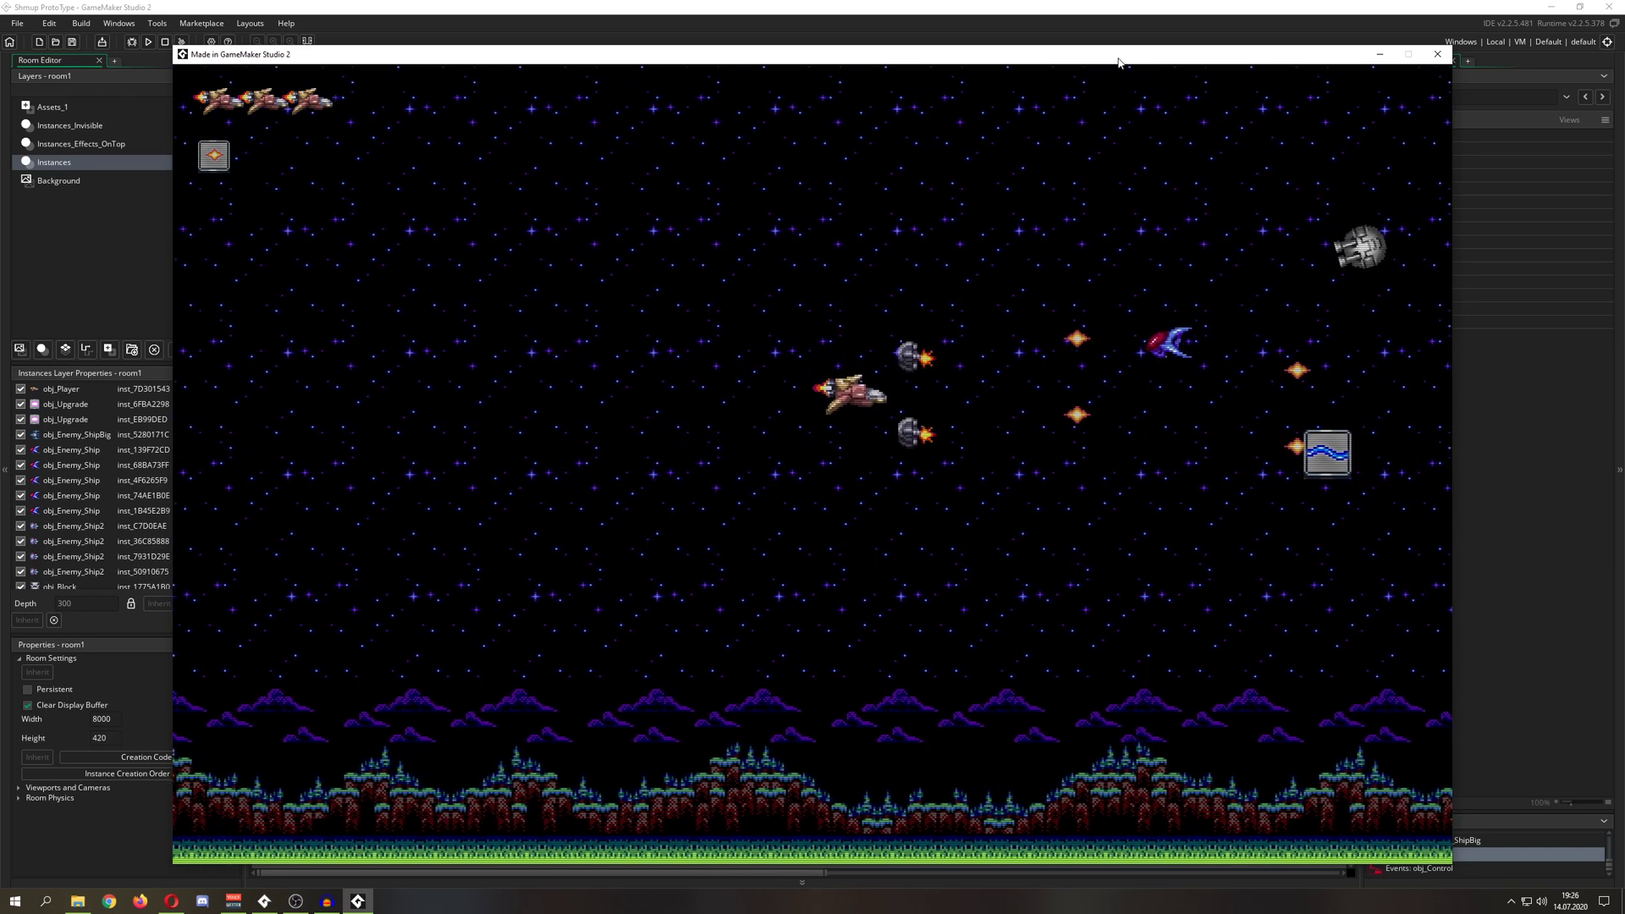
{"action": "key", "text": "Up"}
{"action": "key", "text": "Left"}
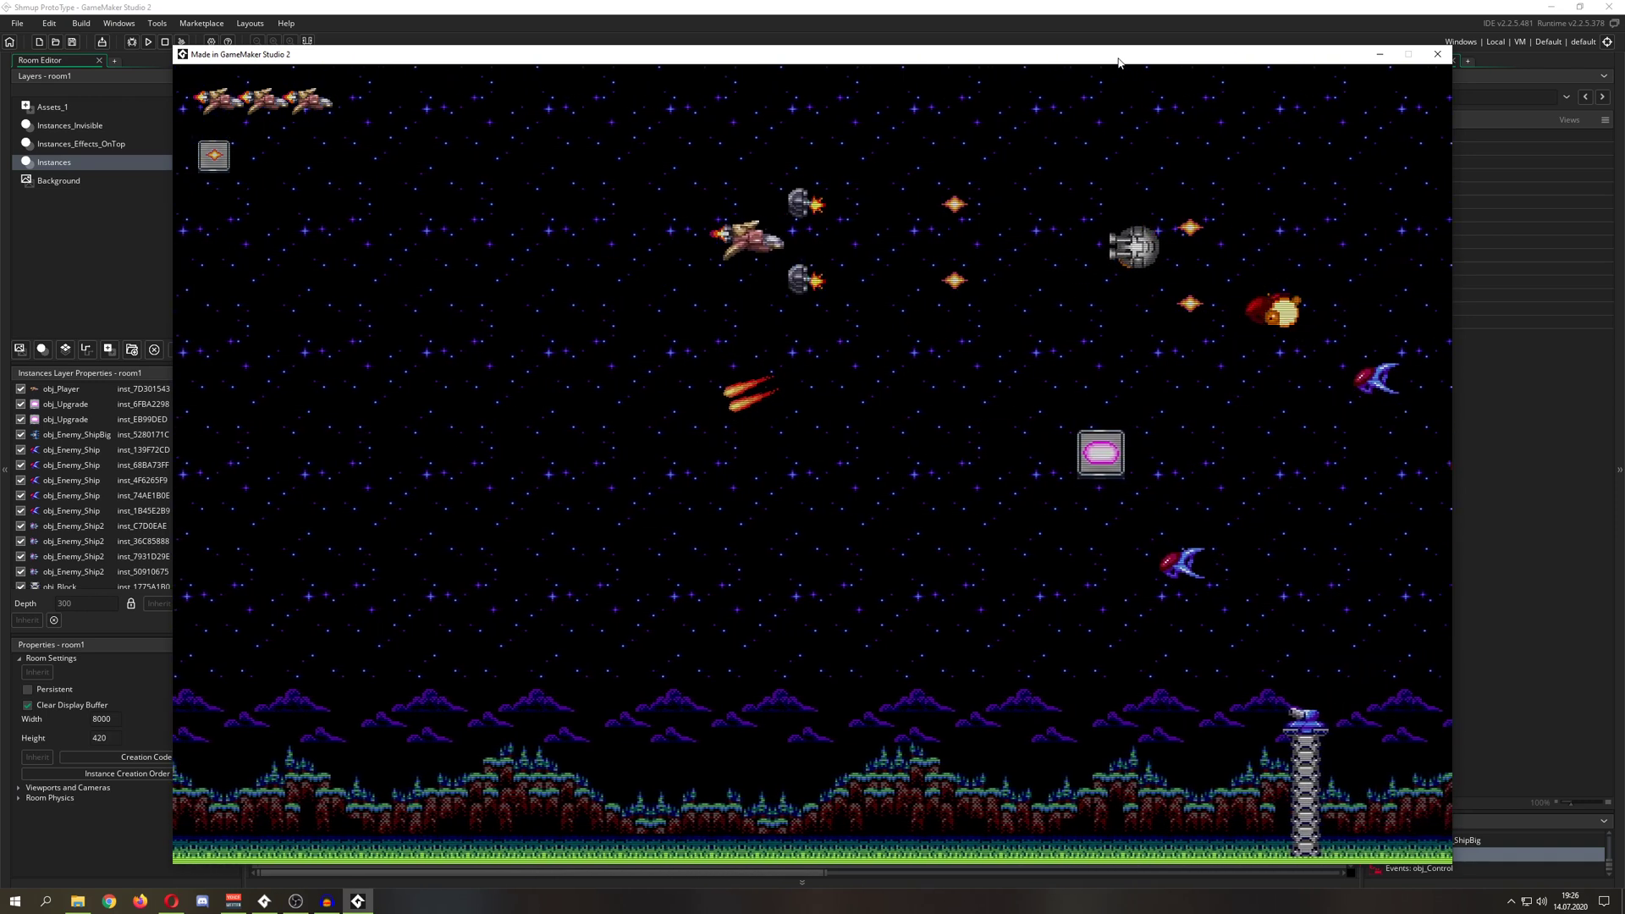
{"action": "key", "text": "Down"}
{"action": "key", "text": "Down"}
{"action": "key", "text": "Down"}
{"action": "key", "text": "Down"}
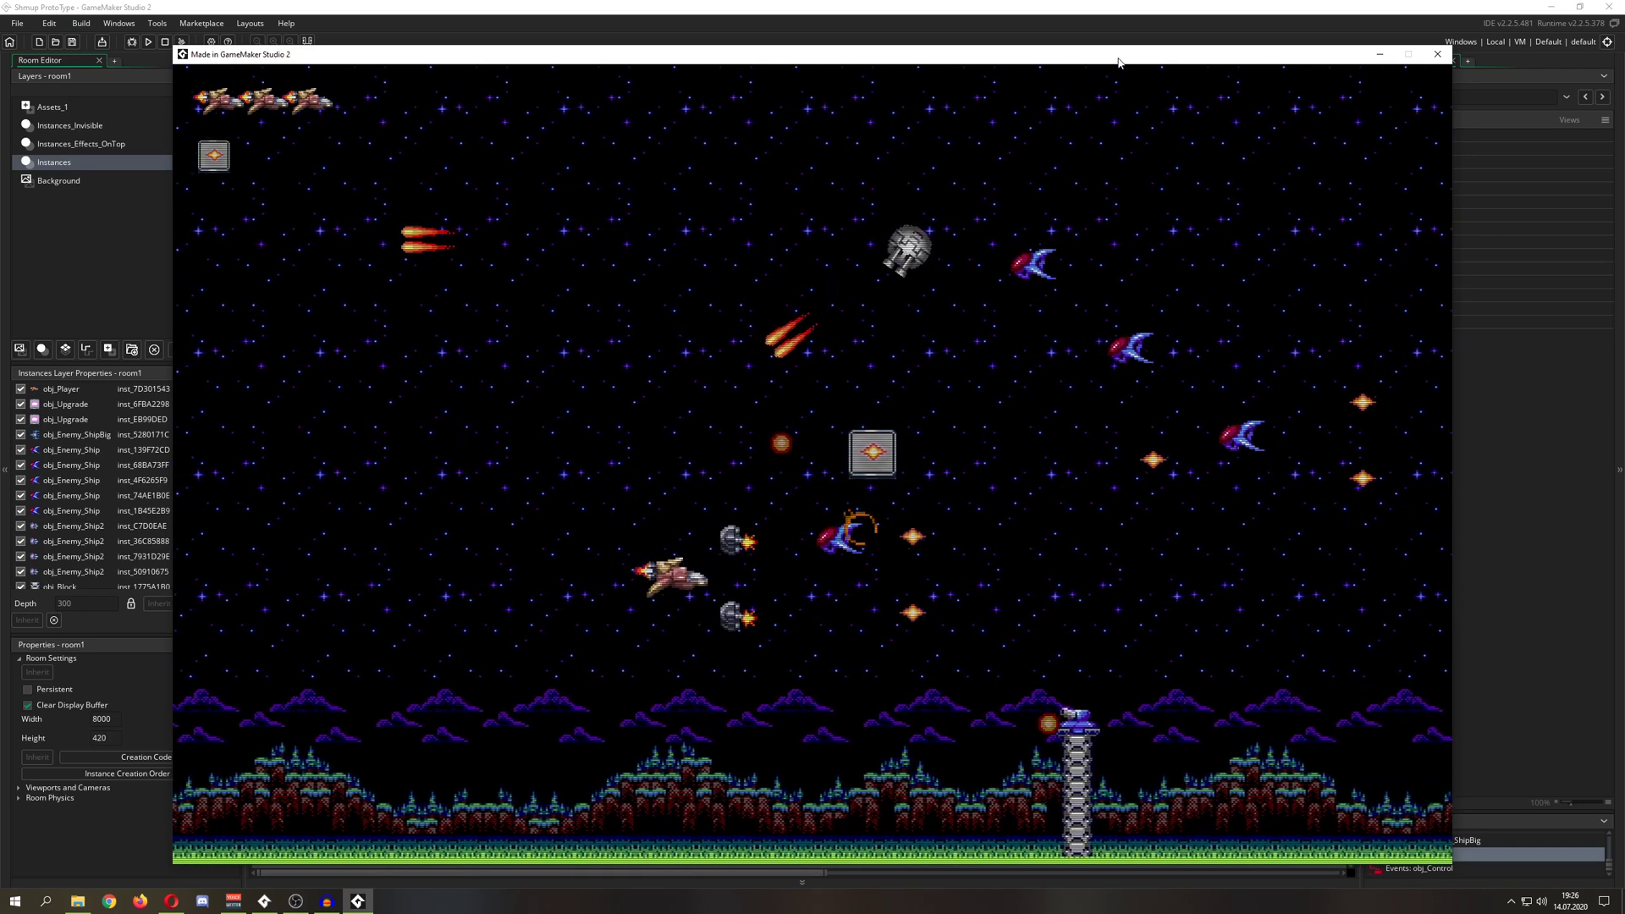
{"action": "key", "text": "Left"}
{"action": "key", "text": "Up"}
{"action": "key", "text": "Up"}
{"action": "key", "text": "Up"}
{"action": "key", "text": "Right"}
{"action": "key", "text": "Right"}
{"action": "key", "text": "Down"}
{"action": "key", "text": "Down"}
Check the YouTube tab, play the game further from the taskbar, then quit it with Escape.
{"action": "left_click", "coordinate": [237, 901]}
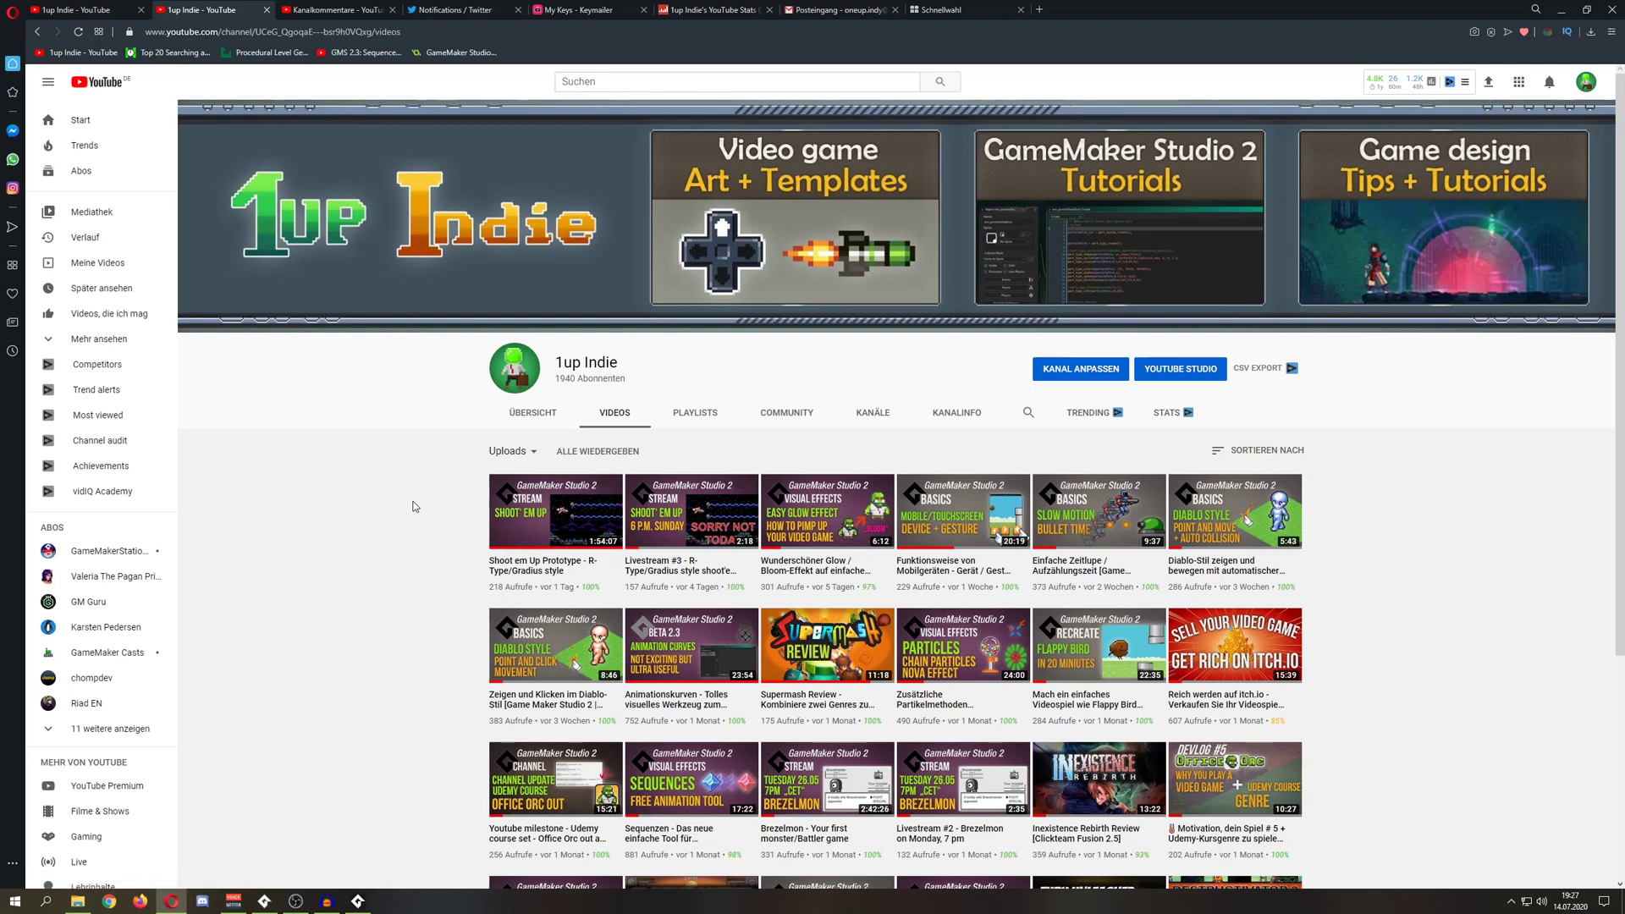
{"action": "left_click", "coordinate": [359, 902]}
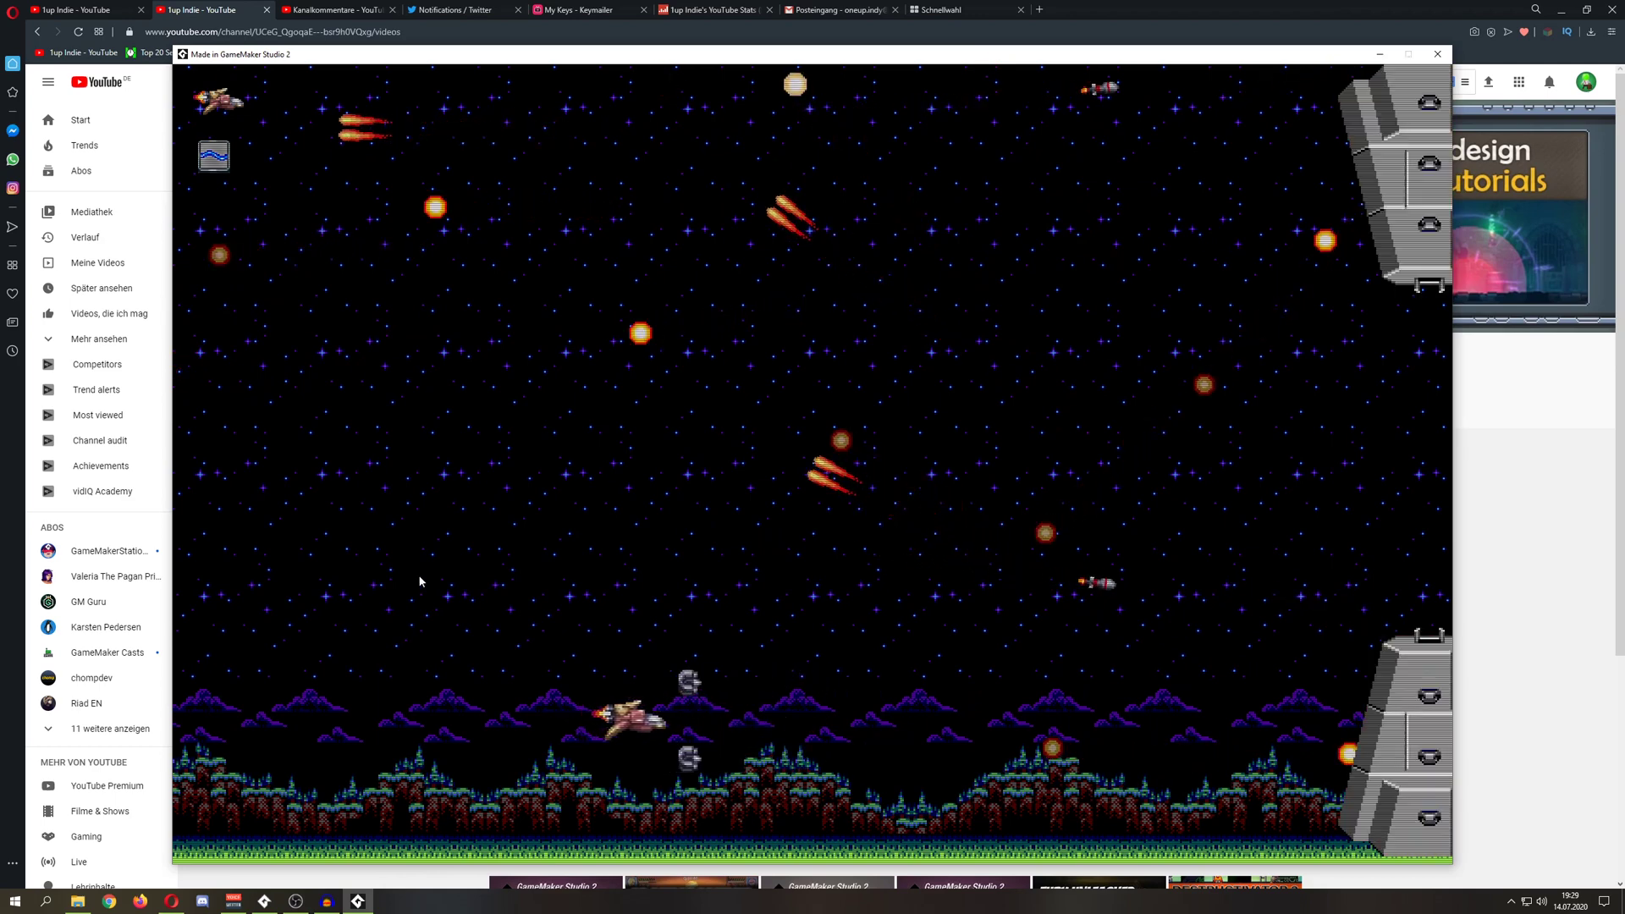
{"action": "key", "text": "Escape"}
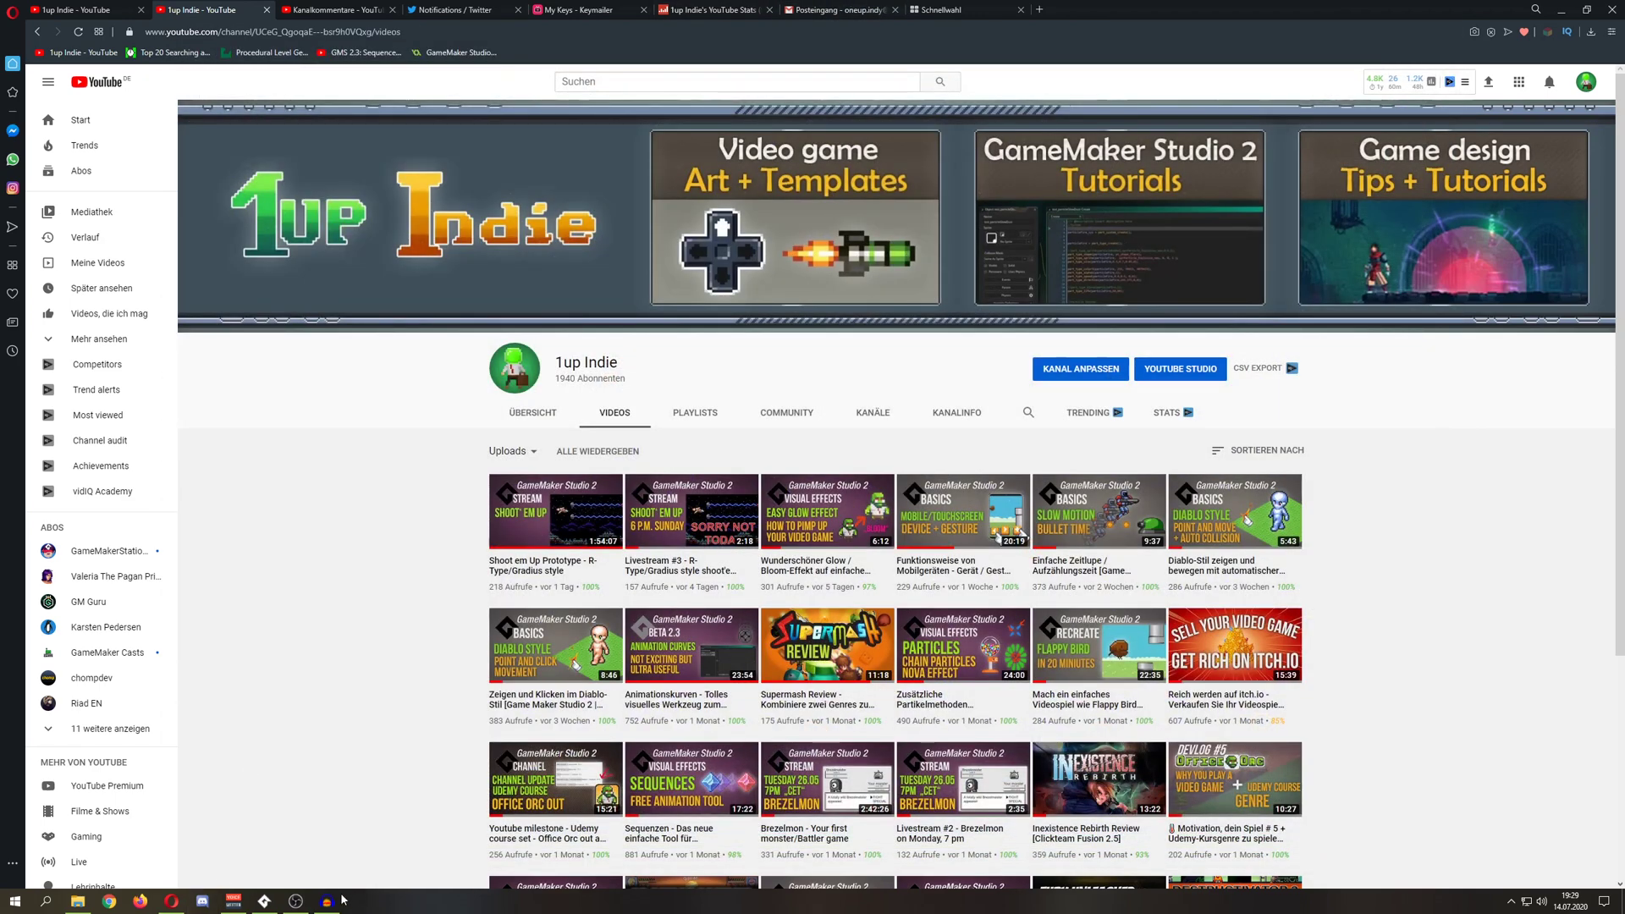
In the room editor, compare room1 with room2's boss area, then return to room1.
{"action": "left_click", "coordinate": [264, 903]}
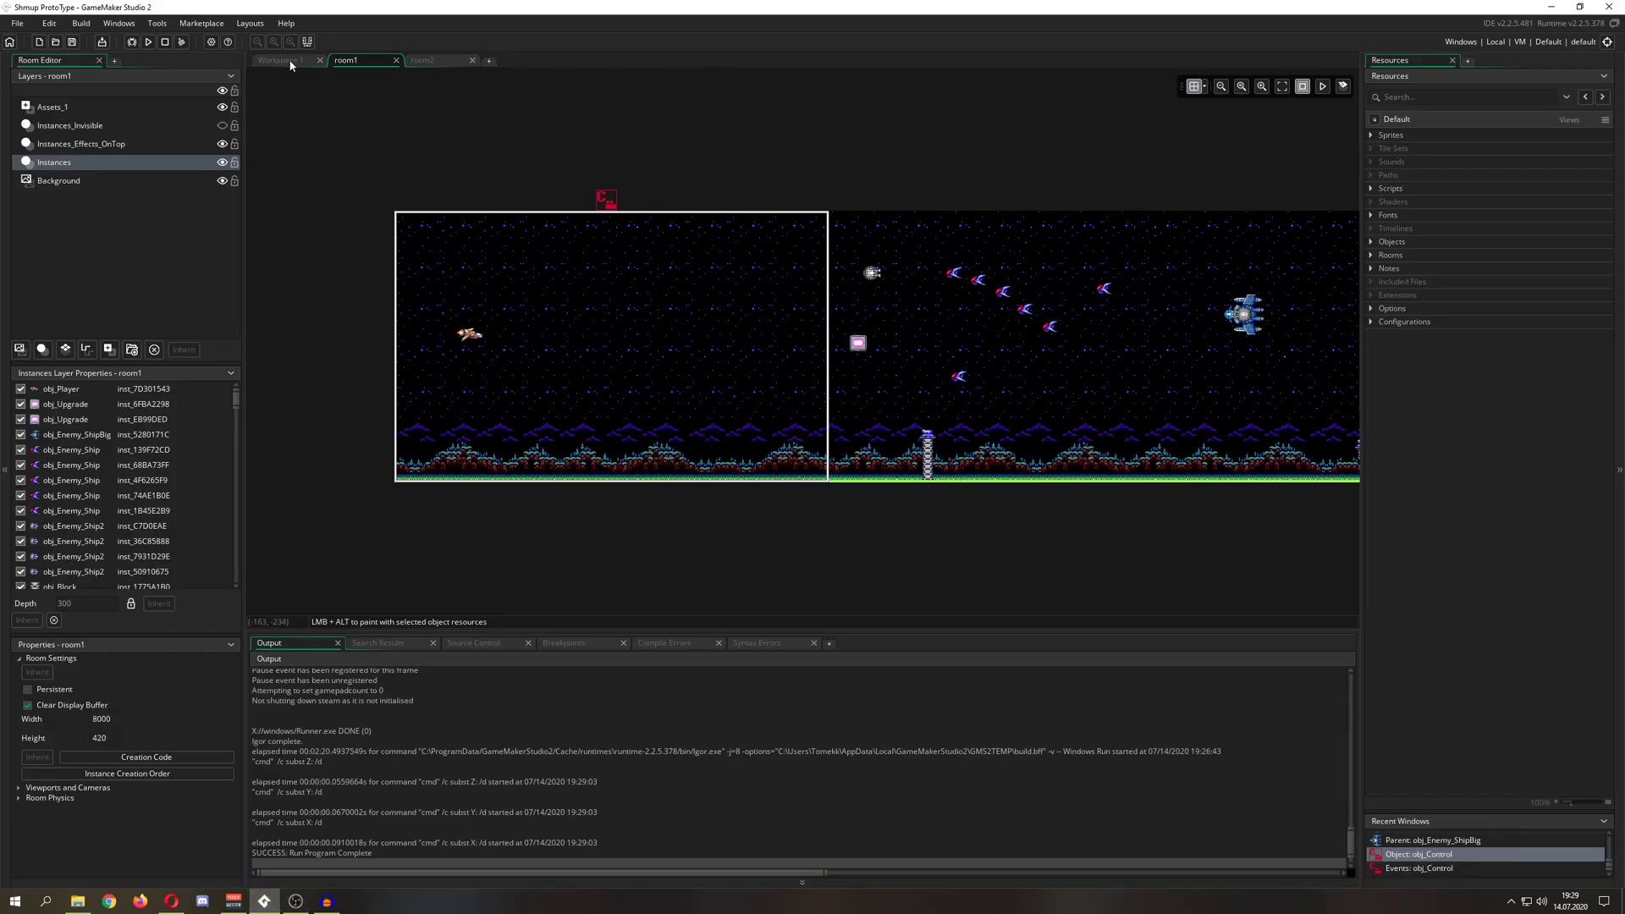
{"action": "left_click", "coordinate": [432, 60]}
{"action": "left_click", "coordinate": [356, 60]}
{"action": "scroll", "coordinate": [777, 276], "scroll_direction": "up", "scroll_amount": 2}
{"action": "scroll", "coordinate": [779, 292], "scroll_direction": "down", "scroll_amount": 10}
{"action": "scroll", "coordinate": [778, 292], "scroll_direction": "down", "scroll_amount": 4}
{"action": "scroll", "coordinate": [779, 293], "scroll_direction": "down", "scroll_amount": 4}
{"action": "scroll", "coordinate": [778, 292], "scroll_direction": "down", "scroll_amount": 4}
{"action": "scroll", "coordinate": [779, 300], "scroll_direction": "down", "scroll_amount": 4}
{"action": "scroll", "coordinate": [778, 300], "scroll_direction": "down", "scroll_amount": 4}
{"action": "scroll", "coordinate": [779, 300], "scroll_direction": "down", "scroll_amount": 4}
{"action": "scroll", "coordinate": [712, 300], "scroll_direction": "down", "scroll_amount": 4}
{"action": "scroll", "coordinate": [644, 294], "scroll_direction": "down", "scroll_amount": 4}
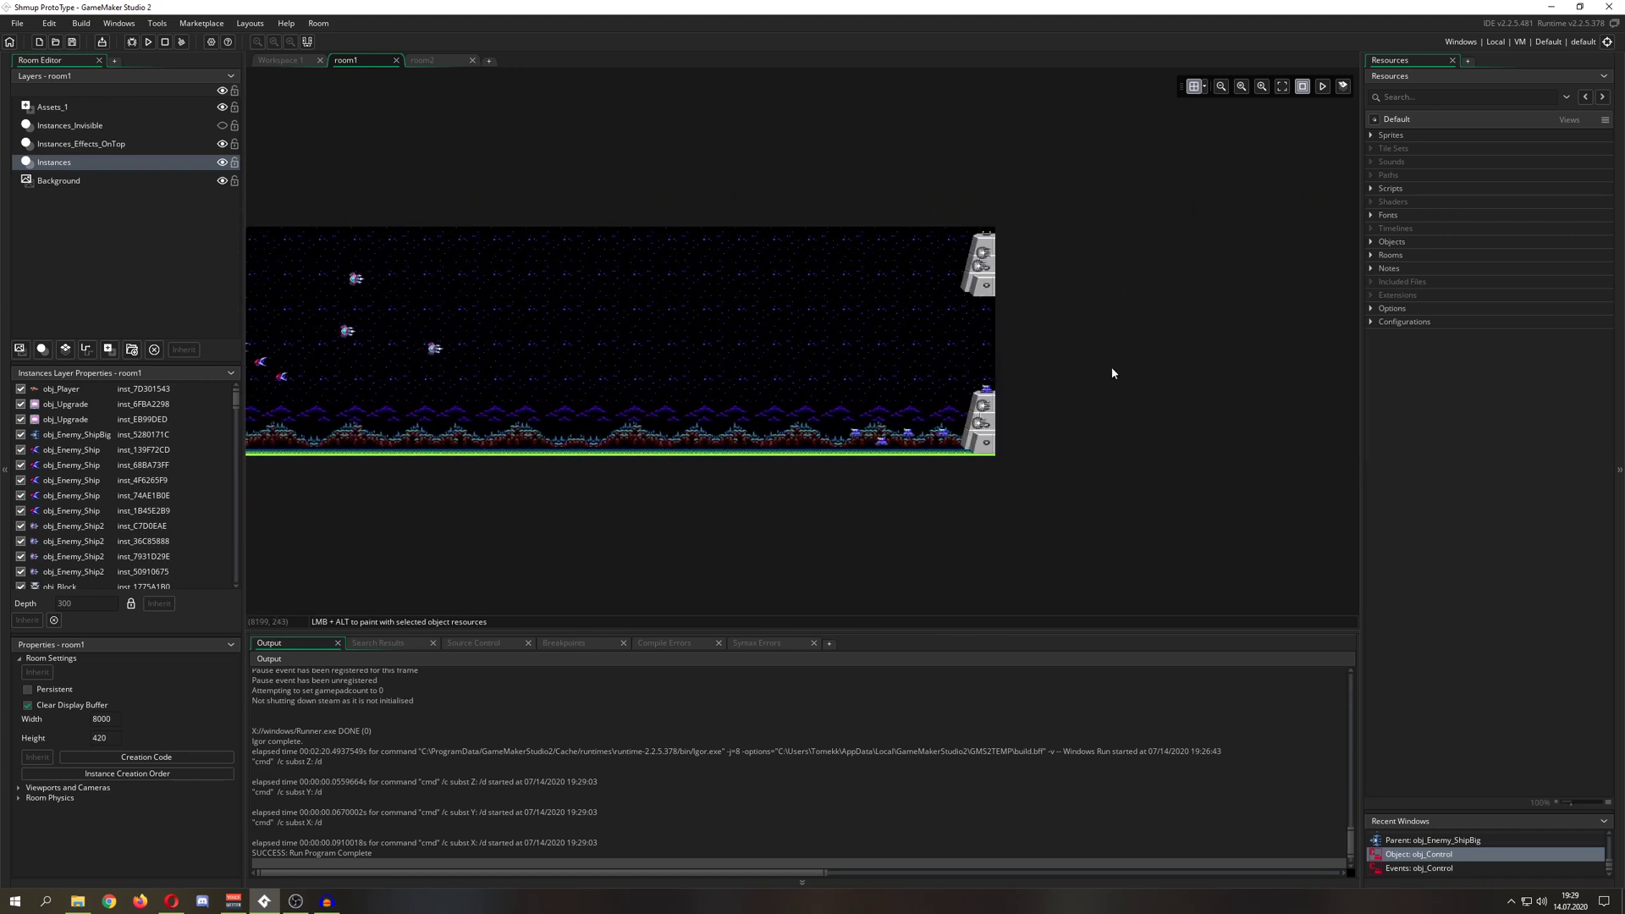
{"action": "left_click", "coordinate": [437, 54]}
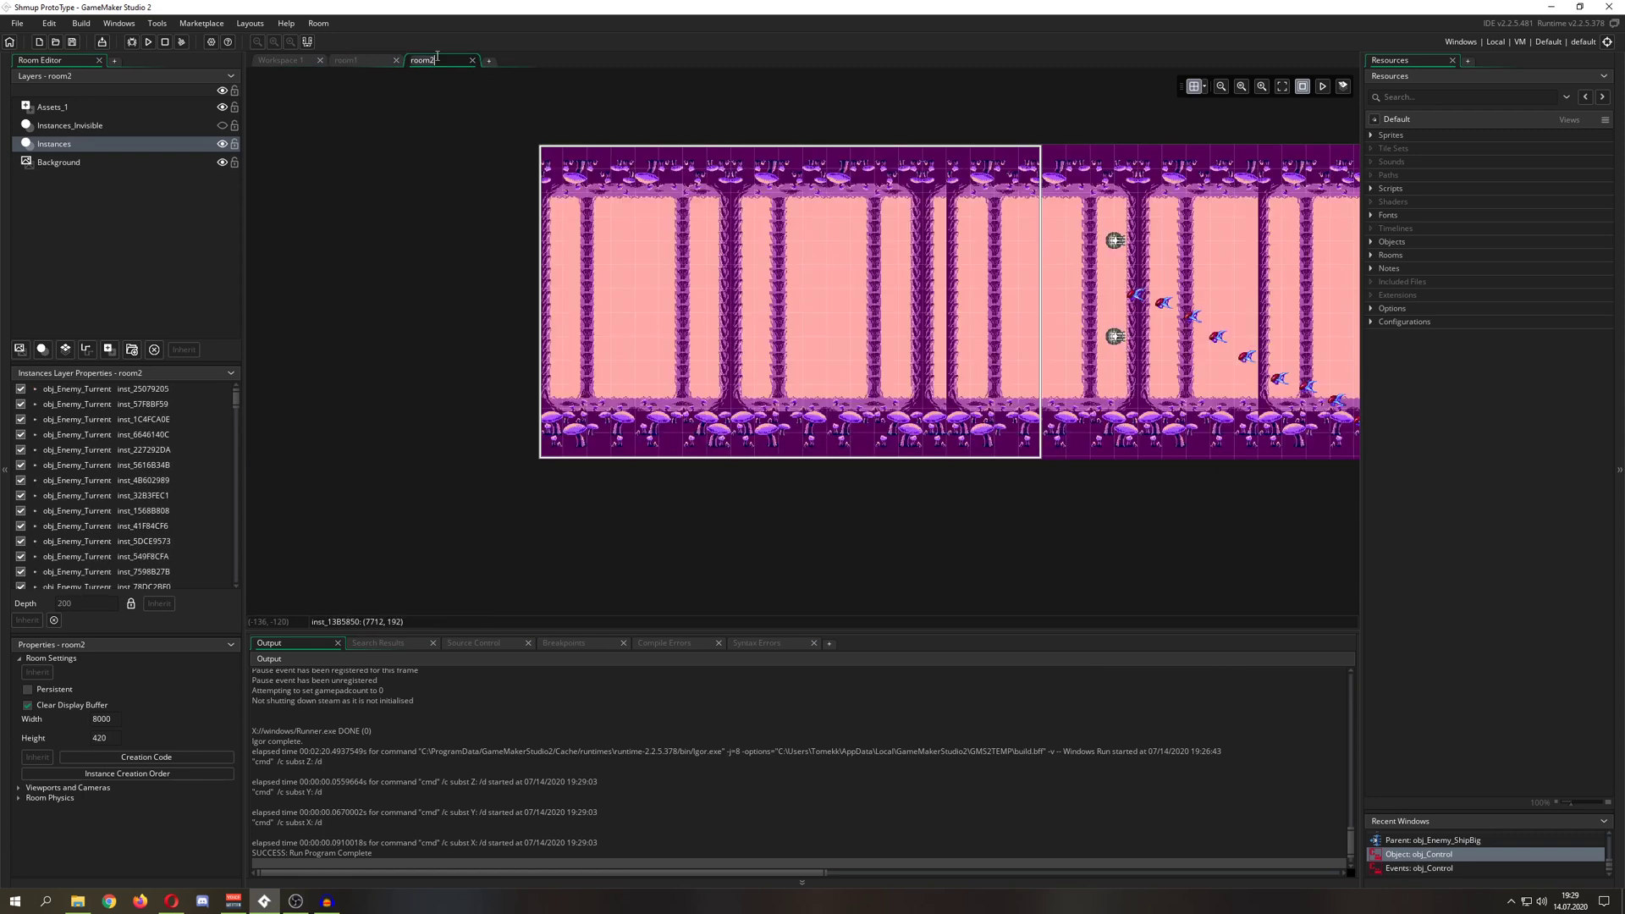
{"action": "scroll", "coordinate": [600, 257], "scroll_direction": "down", "scroll_amount": 4}
{"action": "scroll", "coordinate": [601, 258], "scroll_direction": "down", "scroll_amount": 4}
{"action": "scroll", "coordinate": [659, 274], "scroll_direction": "down", "scroll_amount": 4}
{"action": "scroll", "coordinate": [659, 275], "scroll_direction": "down", "scroll_amount": 4}
{"action": "scroll", "coordinate": [660, 274], "scroll_direction": "down", "scroll_amount": 4}
{"action": "scroll", "coordinate": [659, 274], "scroll_direction": "down", "scroll_amount": 4}
{"action": "scroll", "coordinate": [659, 274], "scroll_direction": "down", "scroll_amount": 4}
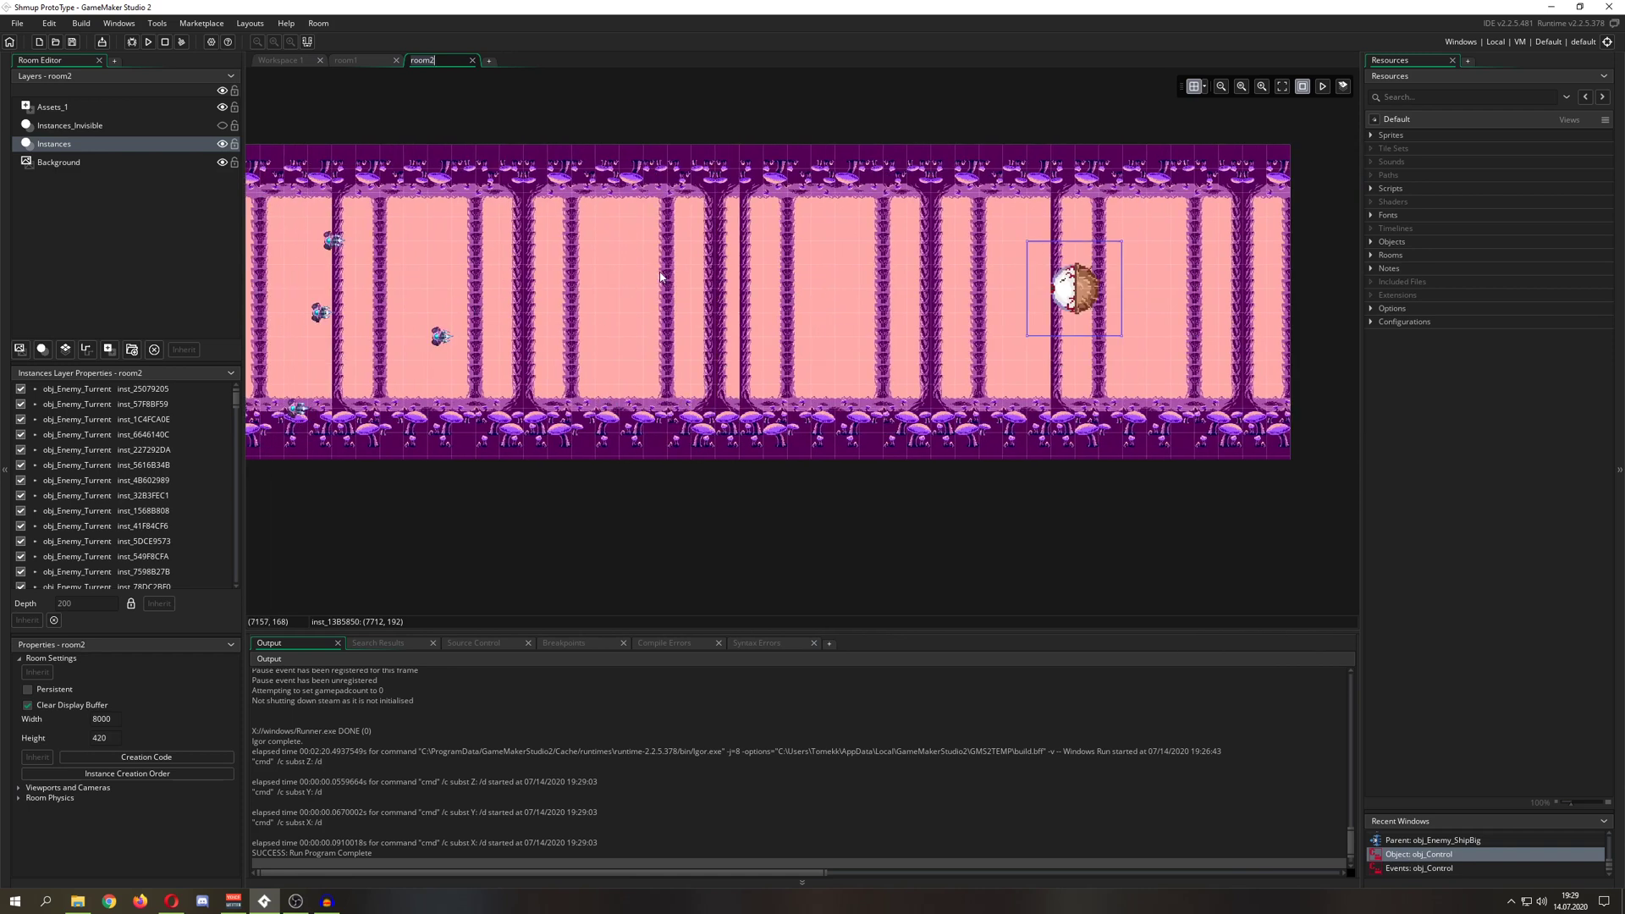
{"action": "scroll", "coordinate": [692, 270], "scroll_direction": "down", "scroll_amount": 4}
{"action": "scroll", "coordinate": [697, 270], "scroll_direction": "up", "scroll_amount": 2}
{"action": "left_click", "coordinate": [731, 275]}
{"action": "scroll", "coordinate": [816, 274], "scroll_direction": "up", "scroll_amount": 2}
{"action": "scroll", "coordinate": [815, 274], "scroll_direction": "up", "scroll_amount": 2}
{"action": "scroll", "coordinate": [816, 277], "scroll_direction": "down", "scroll_amount": 2}
{"action": "scroll", "coordinate": [838, 280], "scroll_direction": "down", "scroll_amount": 2}
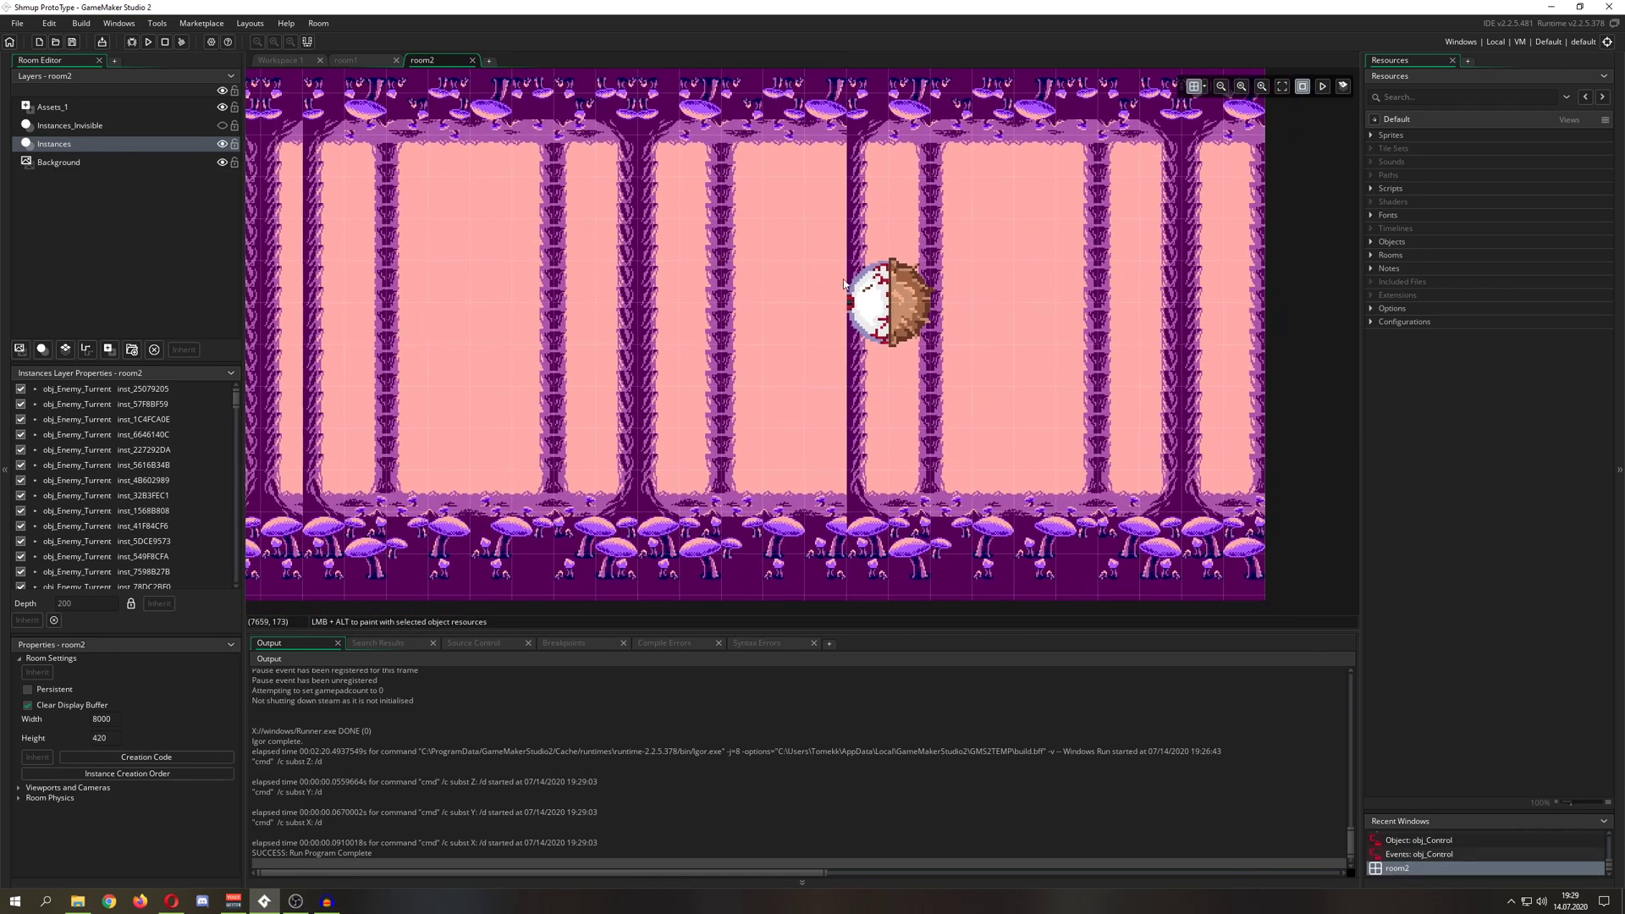
{"action": "left_click", "coordinate": [357, 60]}
{"action": "scroll", "coordinate": [889, 305], "scroll_direction": "up", "scroll_amount": 1}
{"action": "scroll", "coordinate": [686, 255], "scroll_direction": "up", "scroll_amount": 1}
{"action": "scroll", "coordinate": [503, 208], "scroll_direction": "down", "scroll_amount": 1}
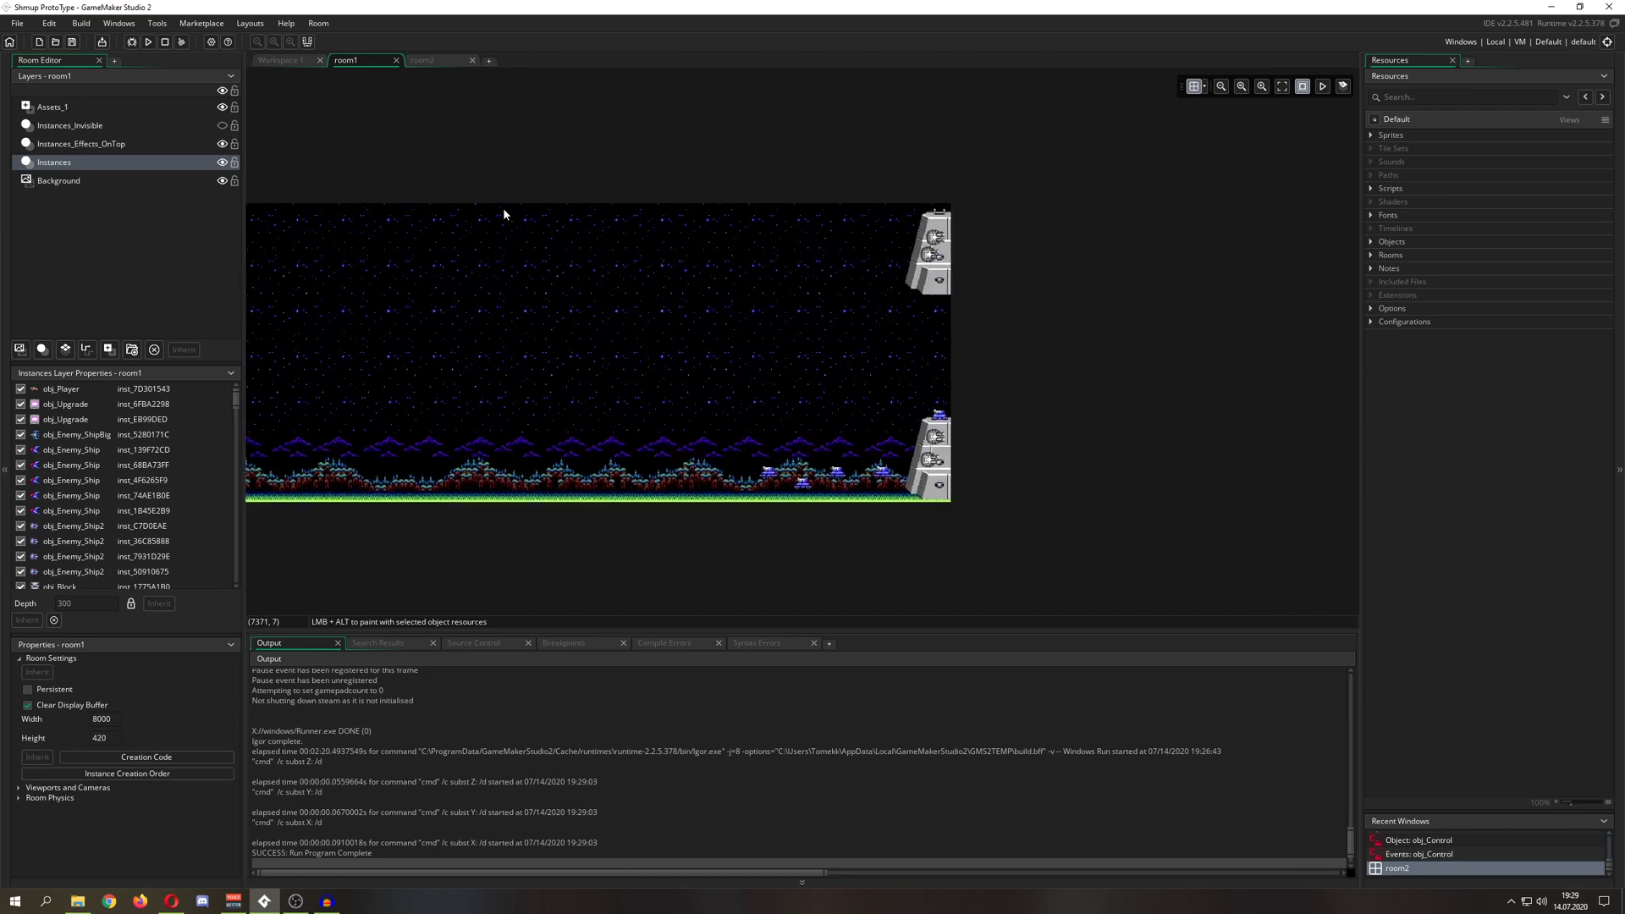
Expand Objects in the Resources panel and open the Enemies group.
{"action": "left_click", "coordinate": [1373, 243]}
{"action": "left_click", "coordinate": [1382, 269]}
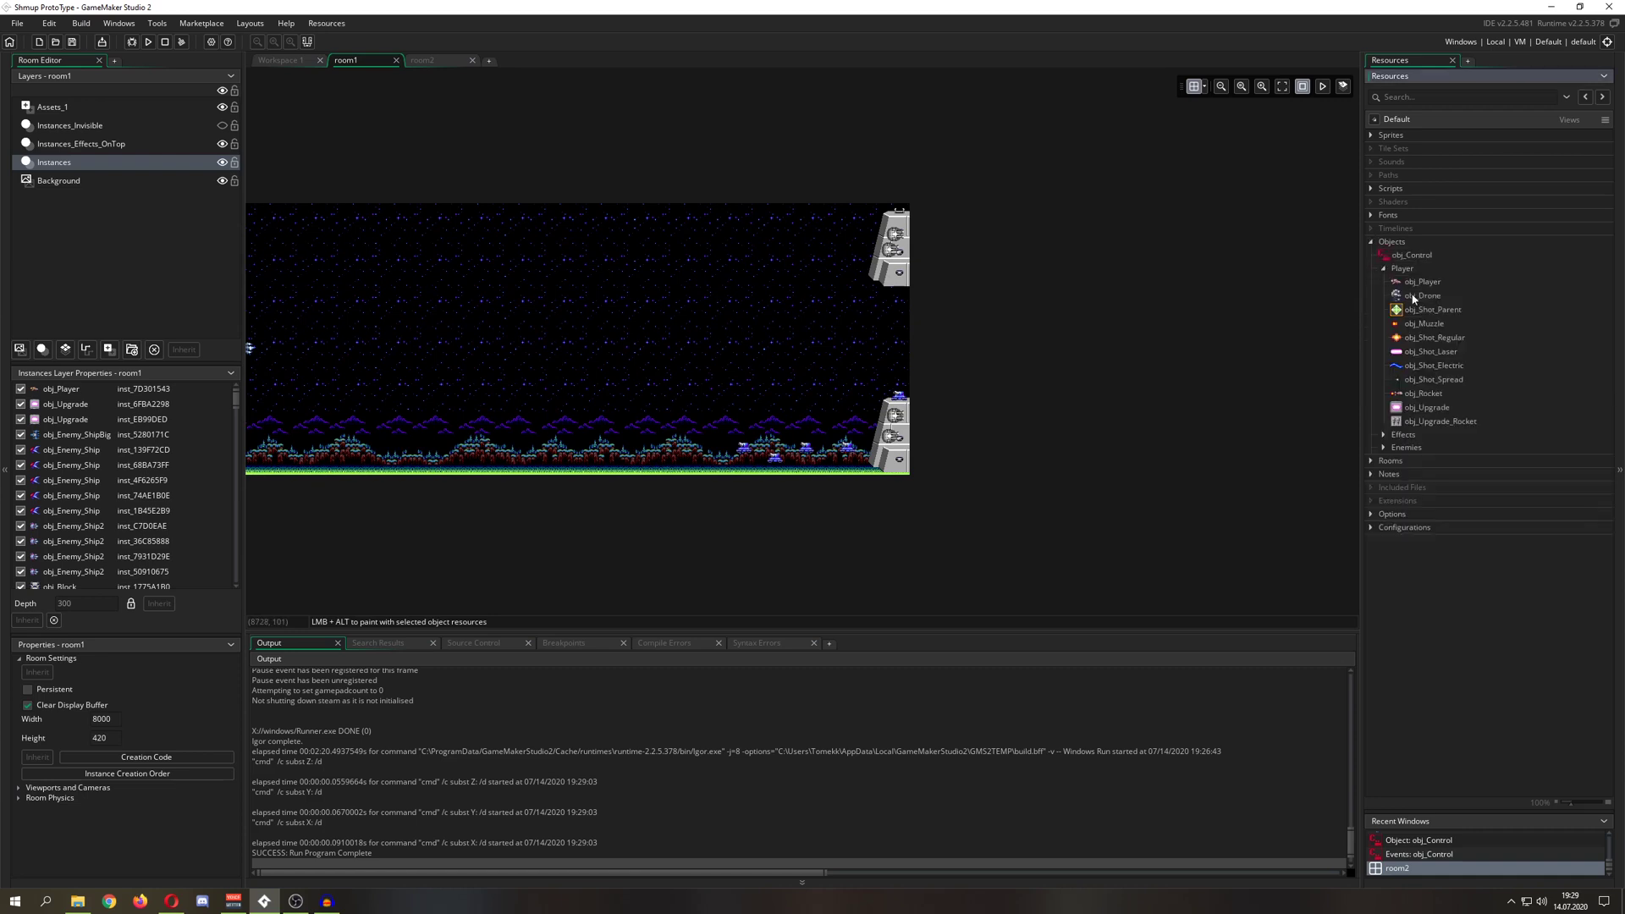
{"action": "left_click", "coordinate": [1382, 271]}
{"action": "left_click", "coordinate": [1382, 293]}
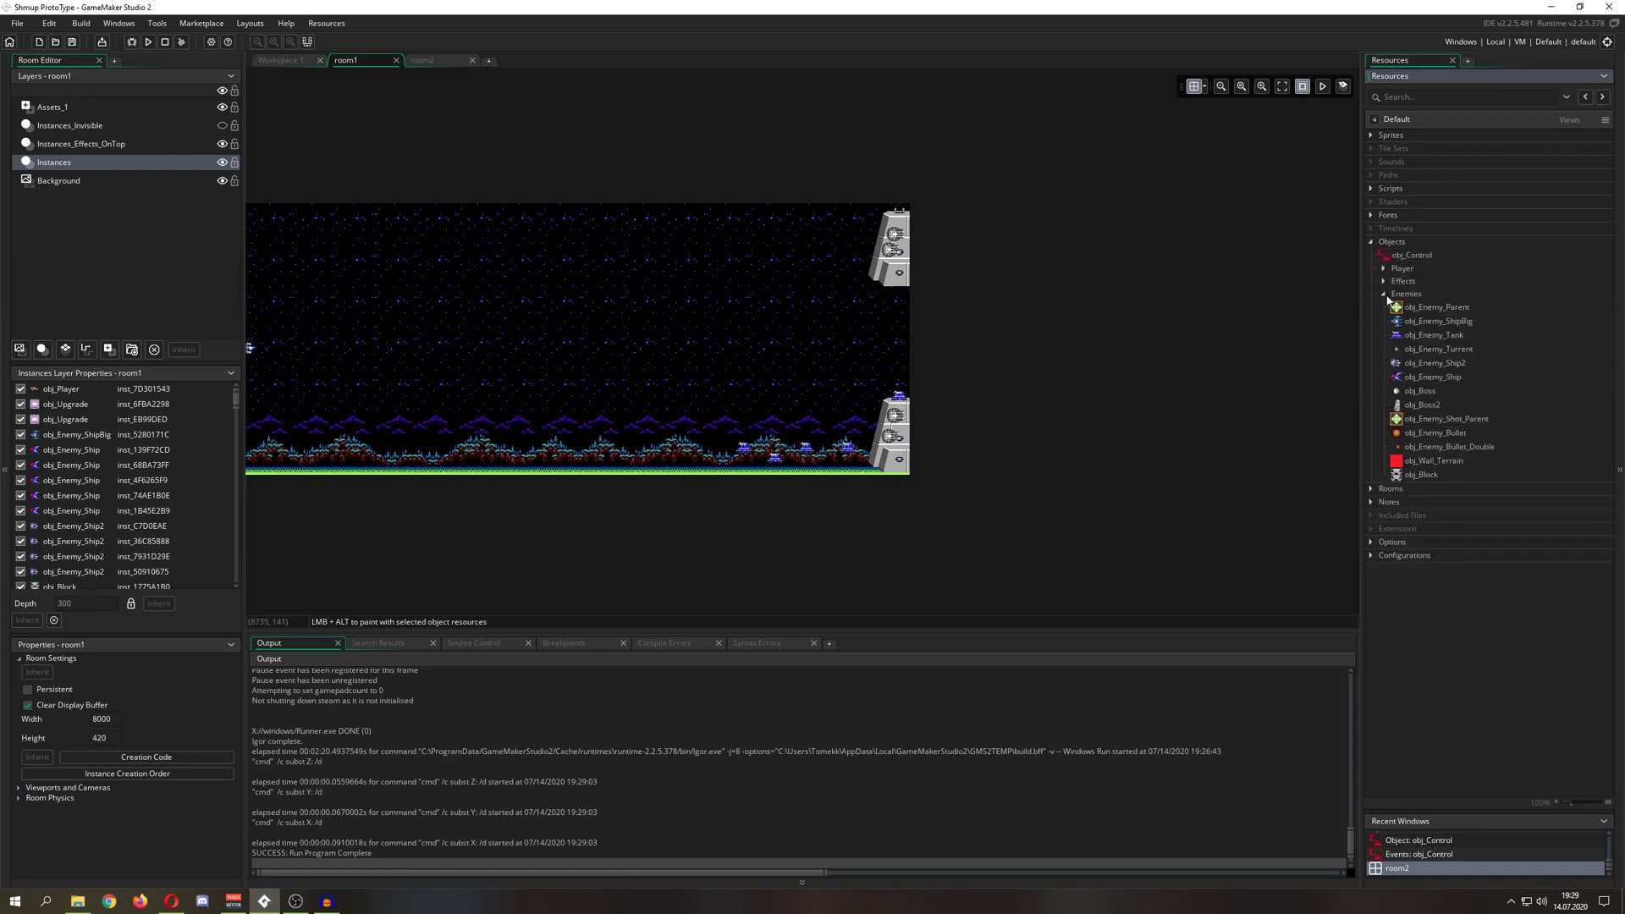
{"action": "left_click", "coordinate": [1439, 322]}
{"action": "scroll", "coordinate": [824, 325], "scroll_direction": "up", "scroll_amount": 10}
{"action": "scroll", "coordinate": [824, 324], "scroll_direction": "up", "scroll_amount": 10}
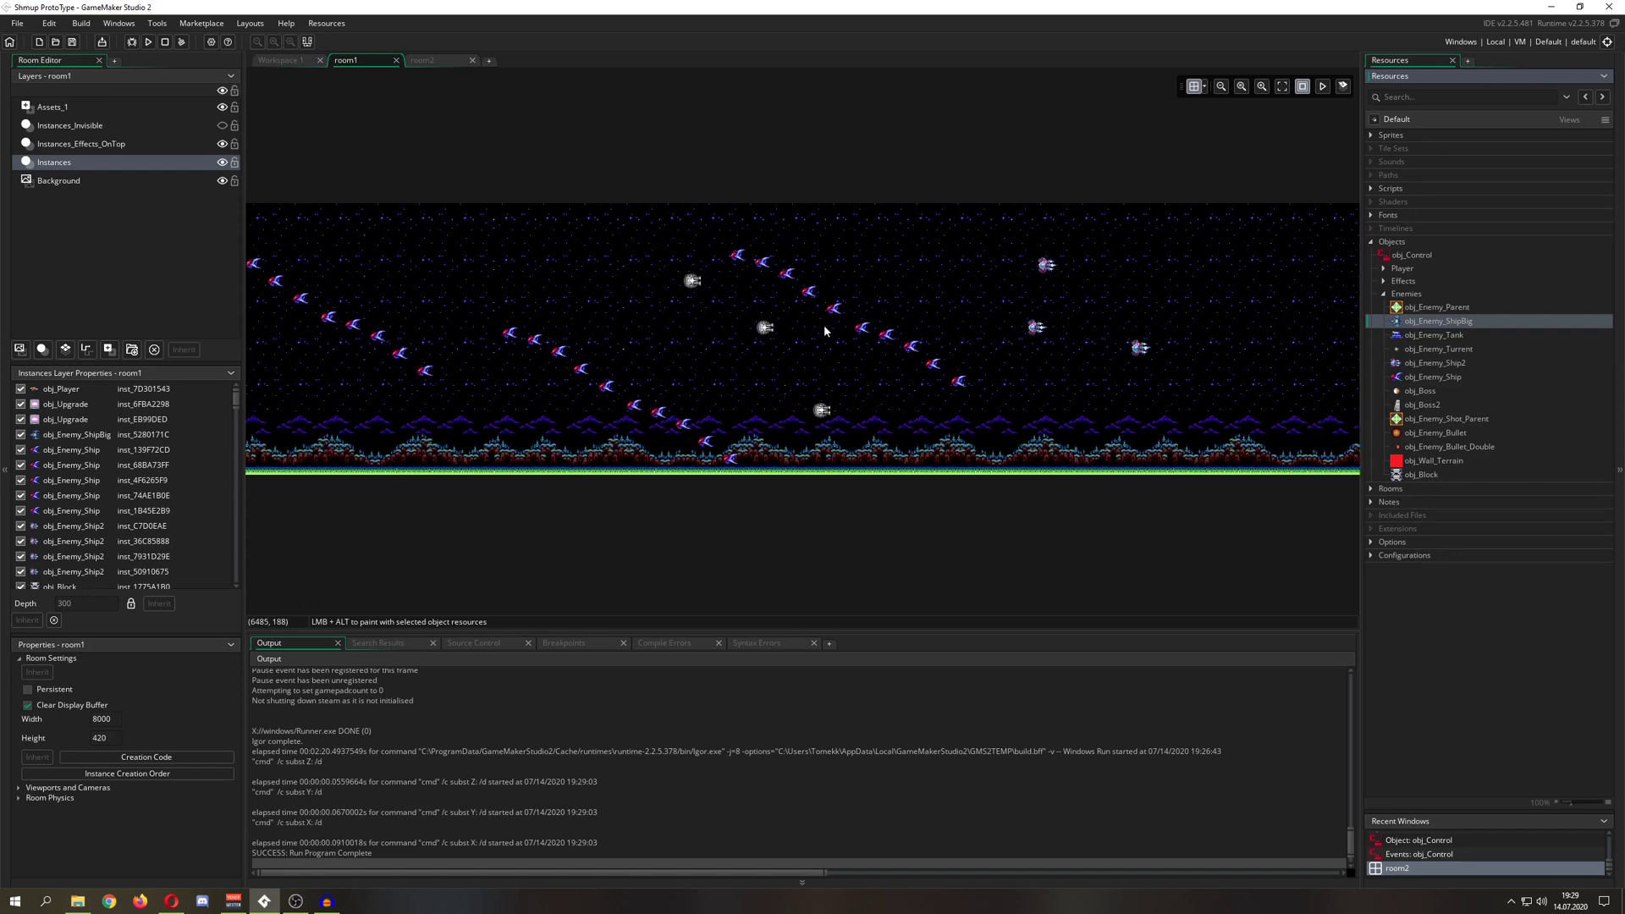
{"action": "scroll", "coordinate": [824, 324], "scroll_direction": "up", "scroll_amount": 10}
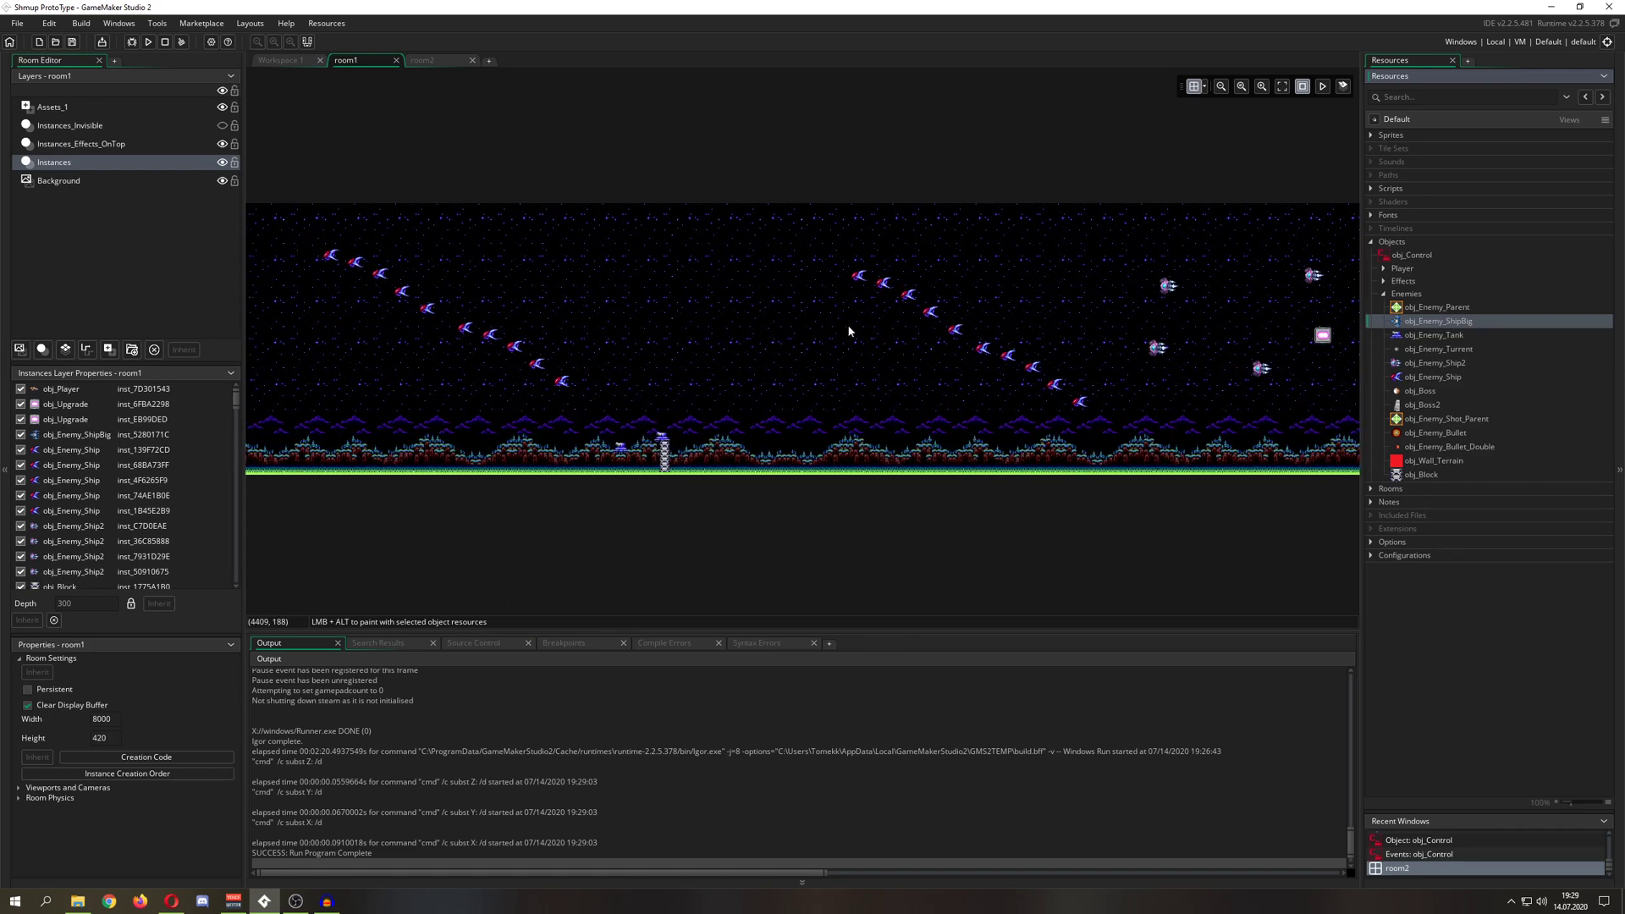
Place four obj_Enemy_Turrent instances in room1's sky.
{"action": "left_click", "coordinate": [1438, 350]}
{"action": "left_click", "coordinate": [754, 270], "text": "alt"}
{"action": "left_click", "coordinate": [777, 365], "text": "alt"}
{"action": "left_click", "coordinate": [674, 337], "text": "alt"}
{"action": "left_click", "coordinate": [658, 264], "text": "alt"}
View obj_Enemy_Turrent's Create code, close all editors, and return to room1.
{"action": "double_click", "coordinate": [1422, 349]}
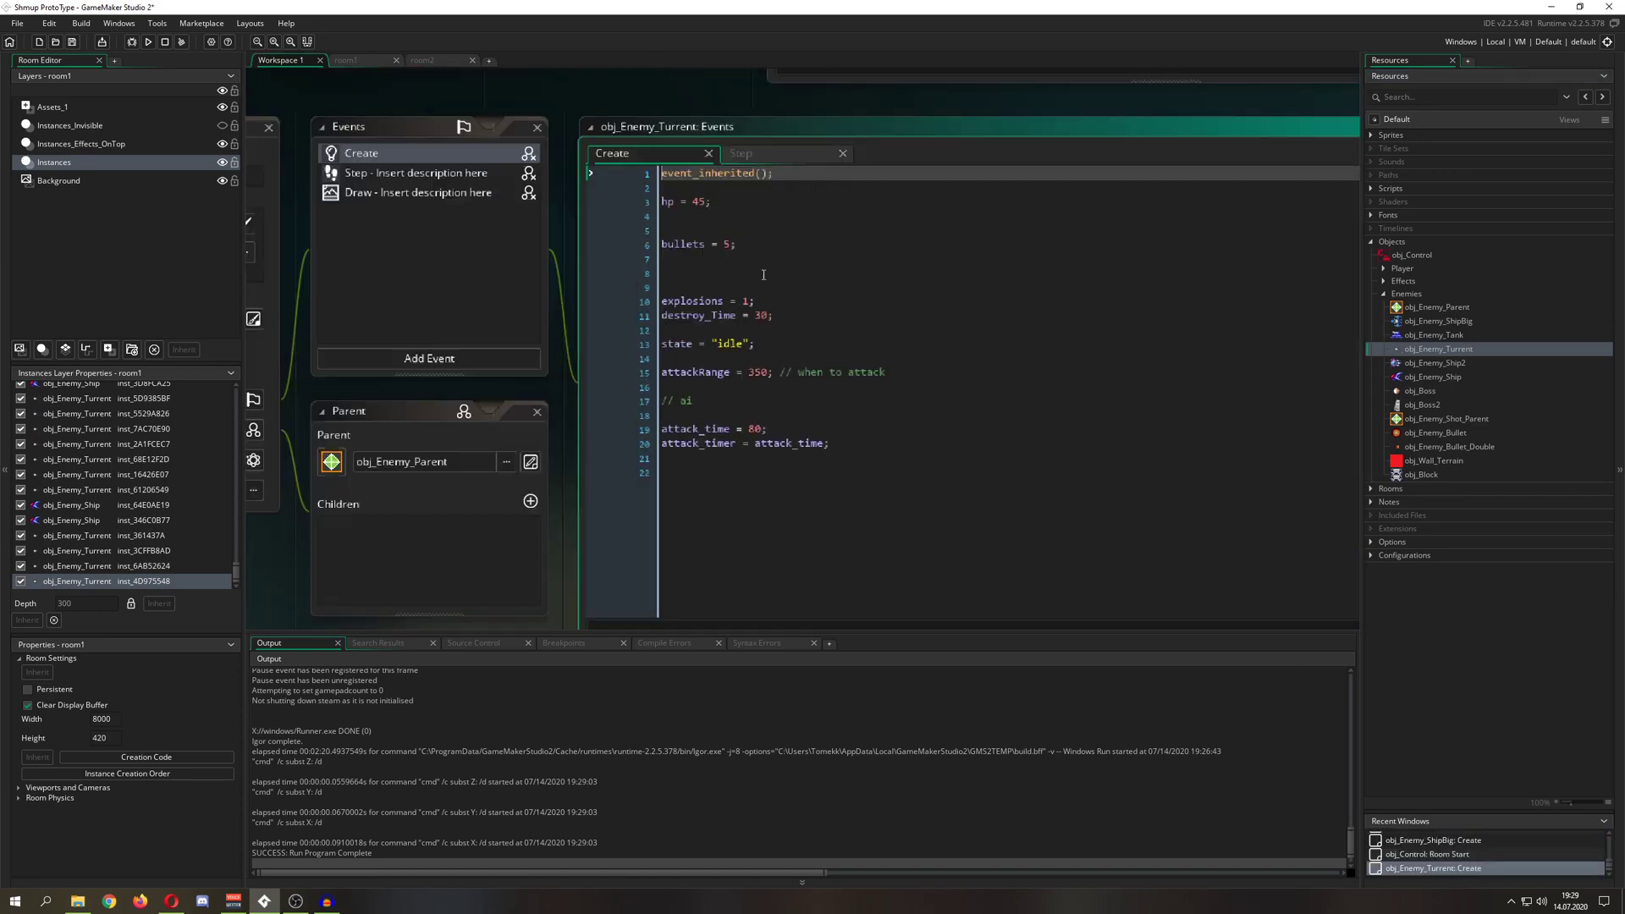
{"action": "scroll", "coordinate": [748, 251], "scroll_direction": "down", "scroll_amount": 2}
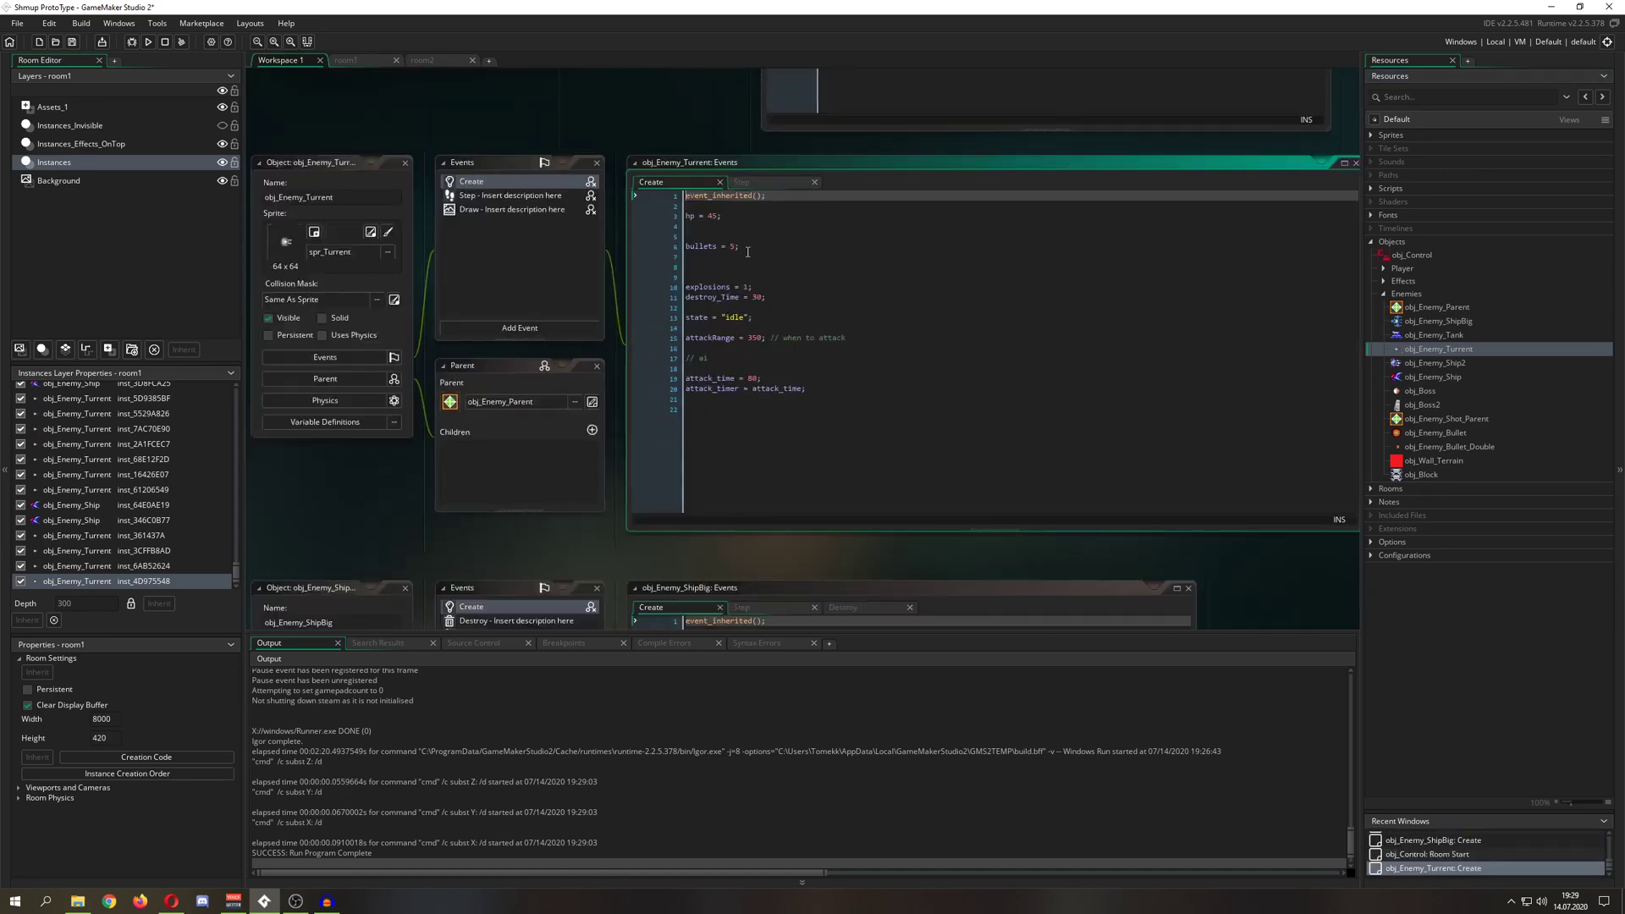
{"action": "scroll", "coordinate": [635, 242], "scroll_direction": "down", "scroll_amount": 2}
{"action": "right_click", "coordinate": [1098, 324]}
{"action": "left_click", "coordinate": [1192, 420]}
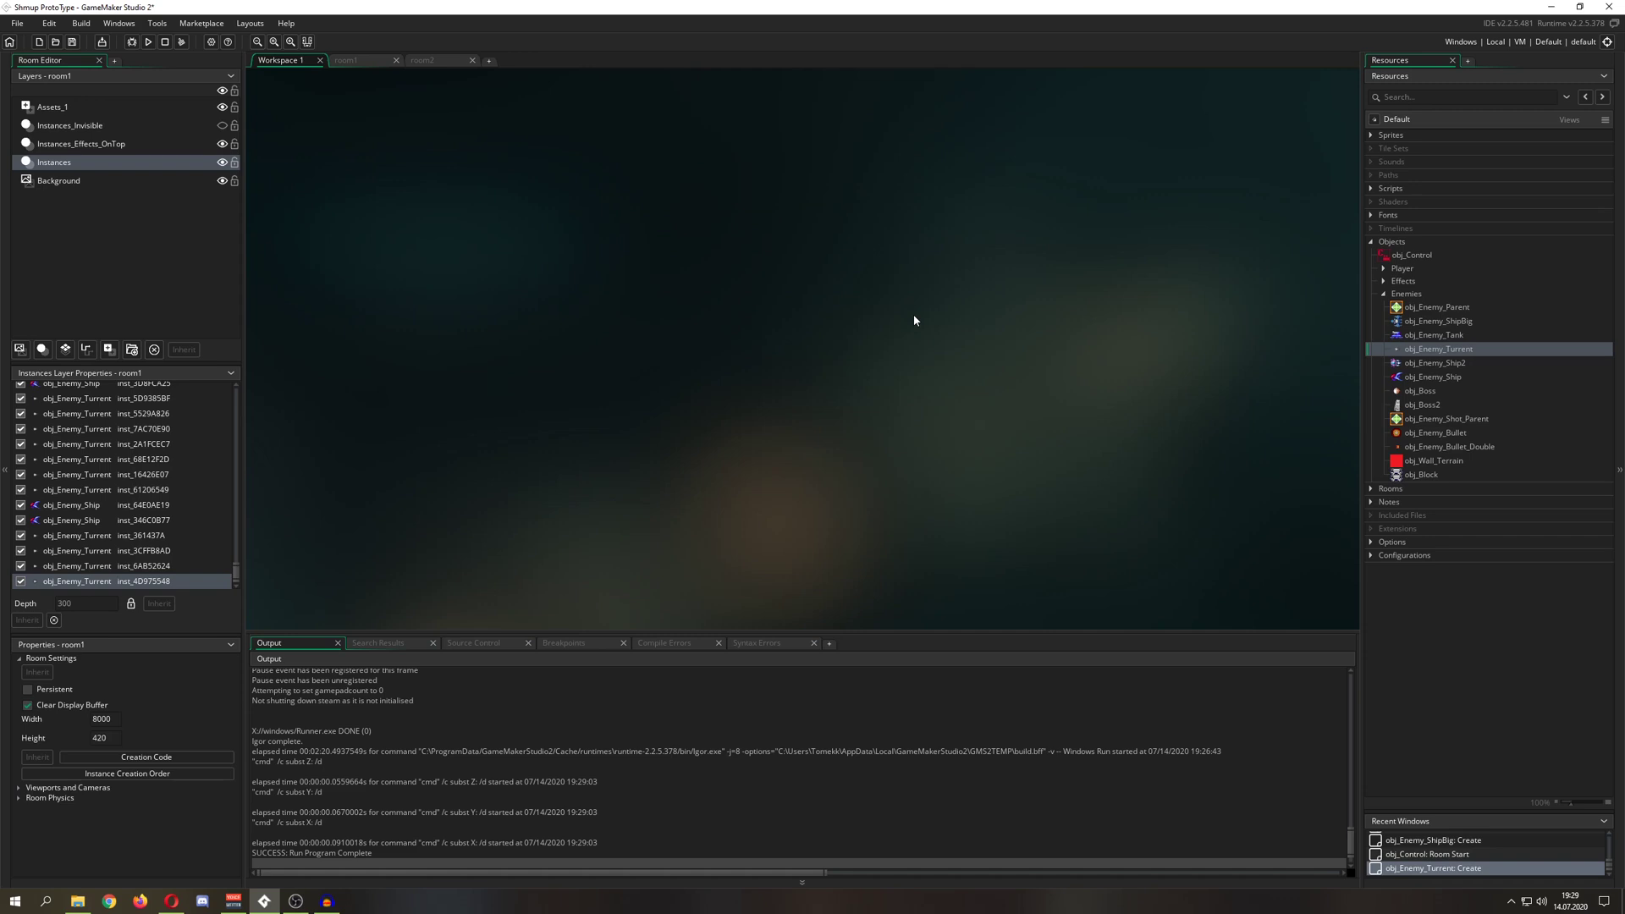
{"action": "left_click", "coordinate": [346, 60]}
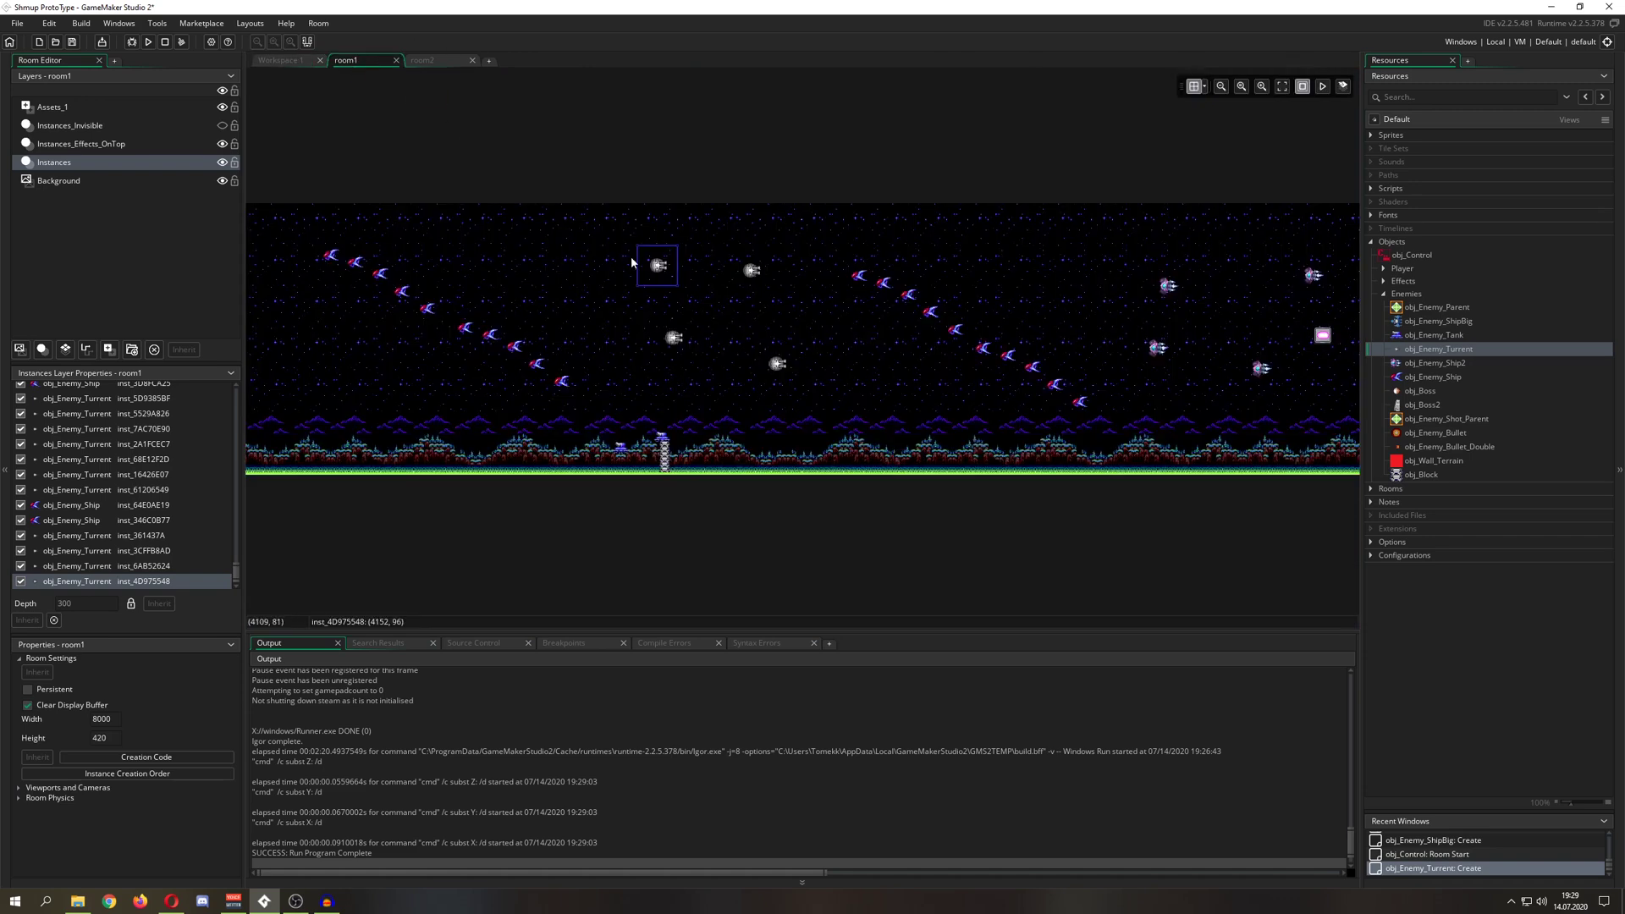
{"action": "scroll", "coordinate": [631, 256], "scroll_direction": "left", "scroll_amount": 5}
{"action": "scroll", "coordinate": [632, 255], "scroll_direction": "left", "scroll_amount": 5}
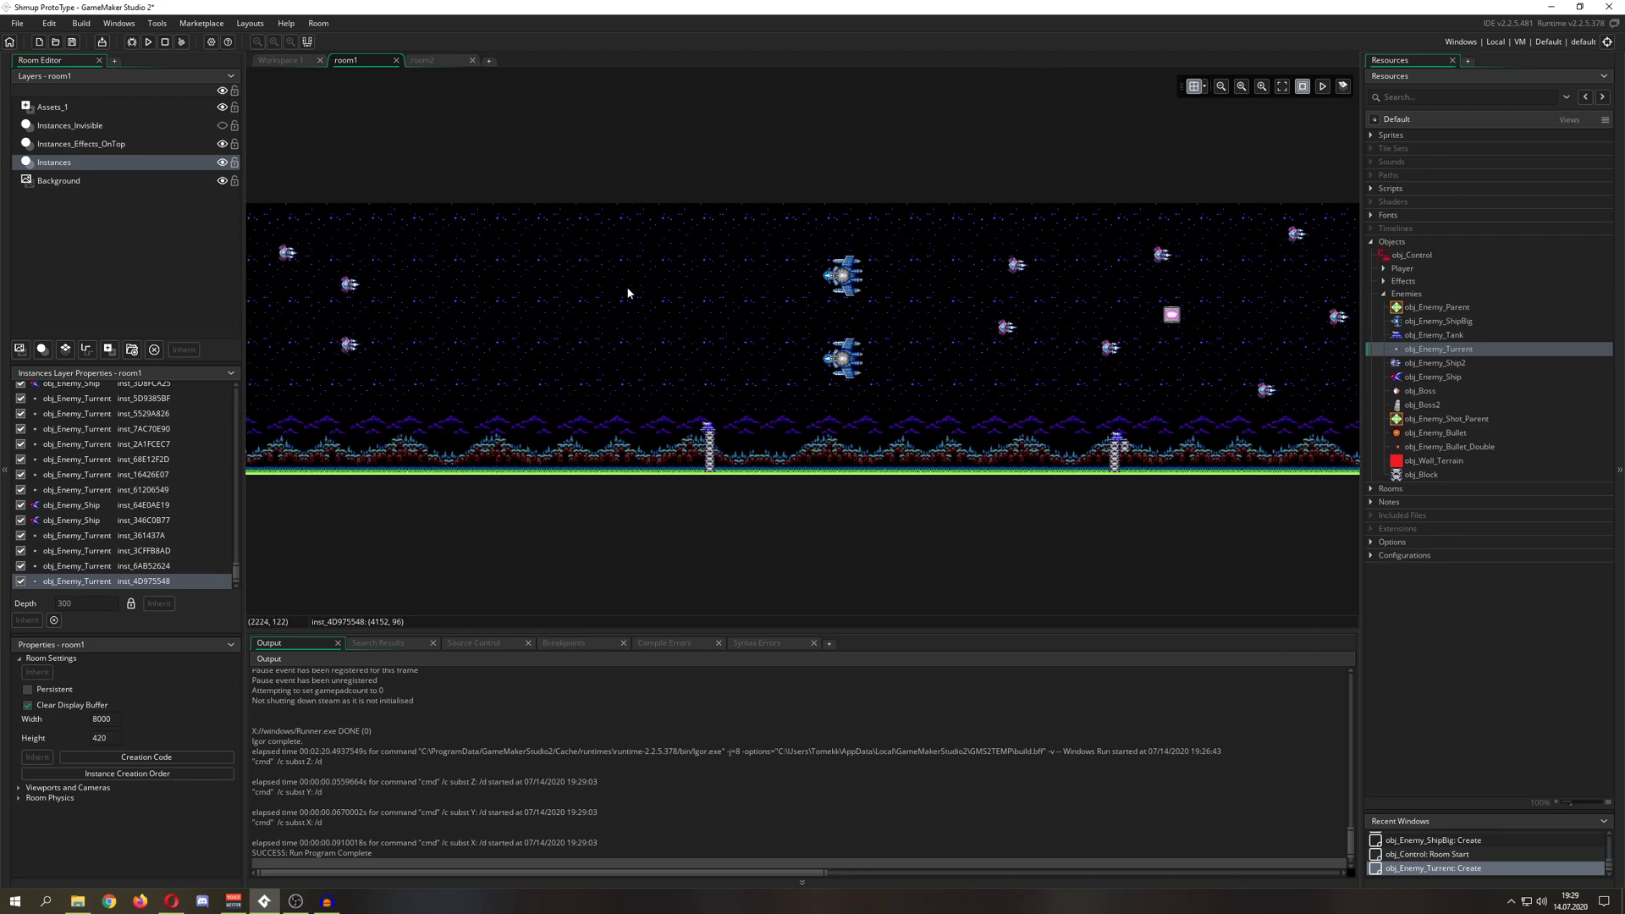
{"action": "scroll", "coordinate": [626, 286], "scroll_direction": "left", "scroll_amount": 5}
{"action": "scroll", "coordinate": [627, 292], "scroll_direction": "left", "scroll_amount": 4}
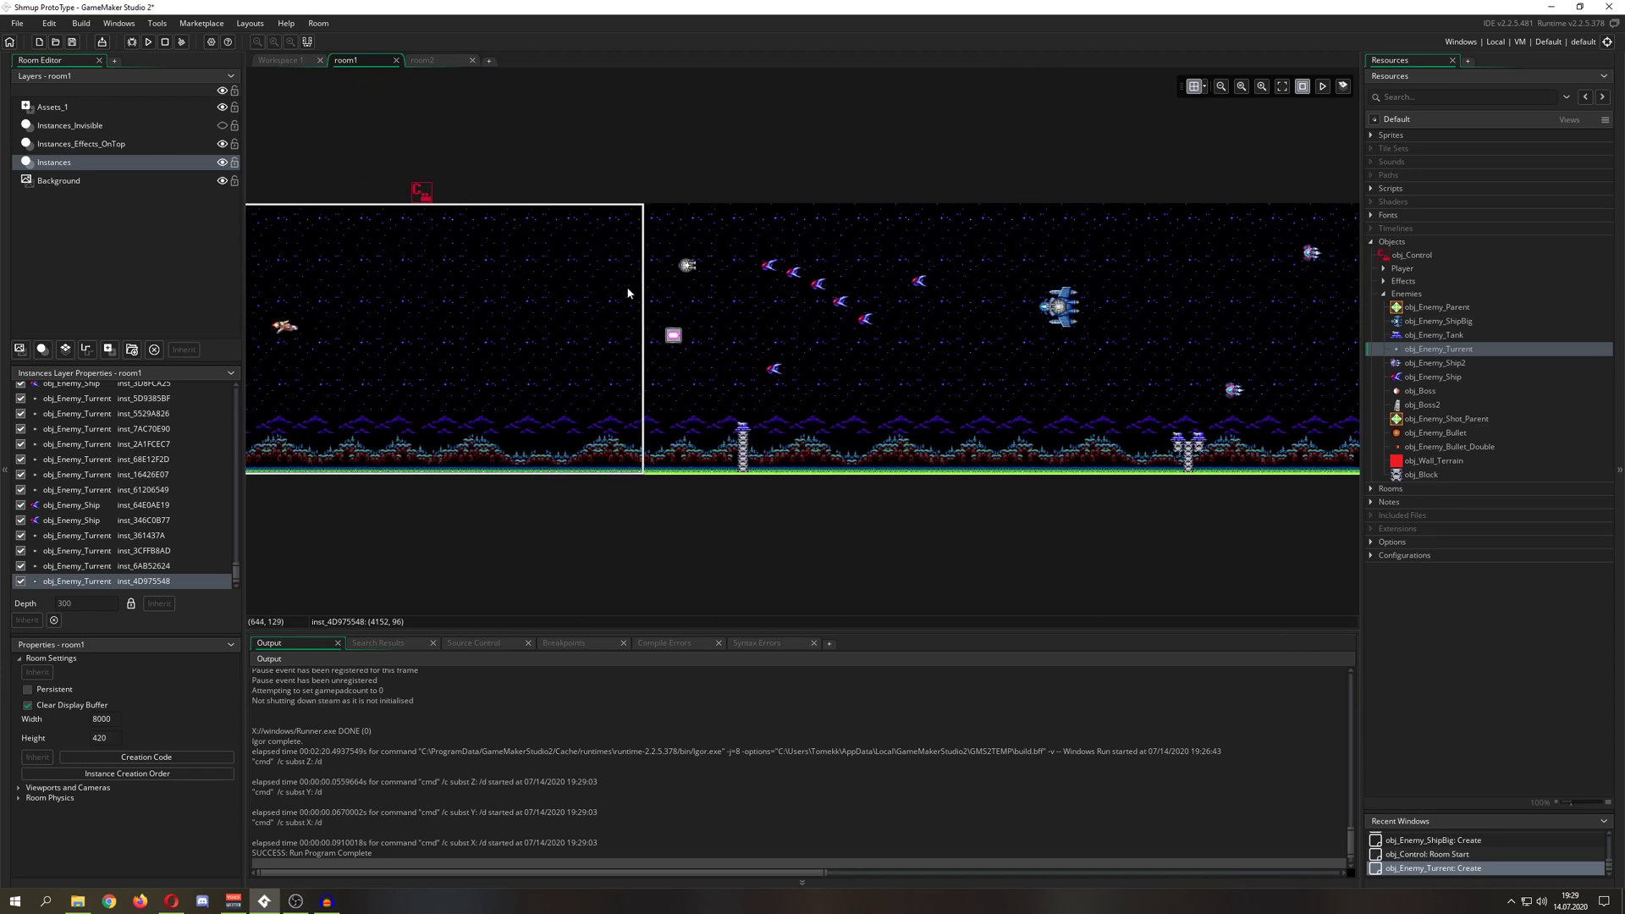
{"action": "key", "text": "F5"}
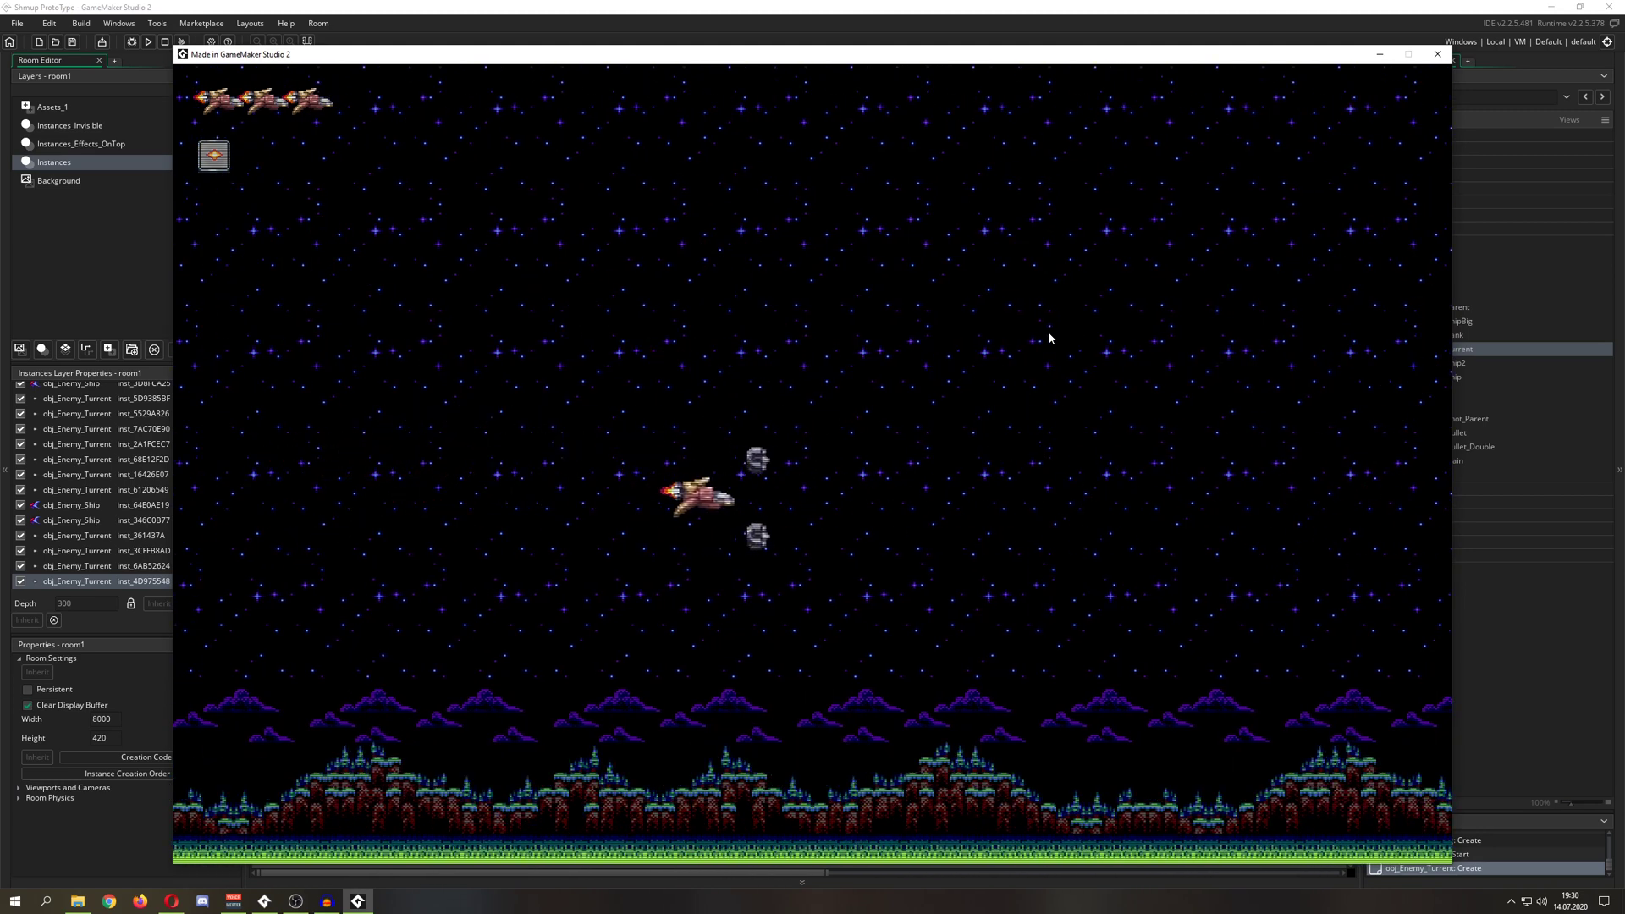
{"action": "left_click", "coordinate": [1437, 53]}
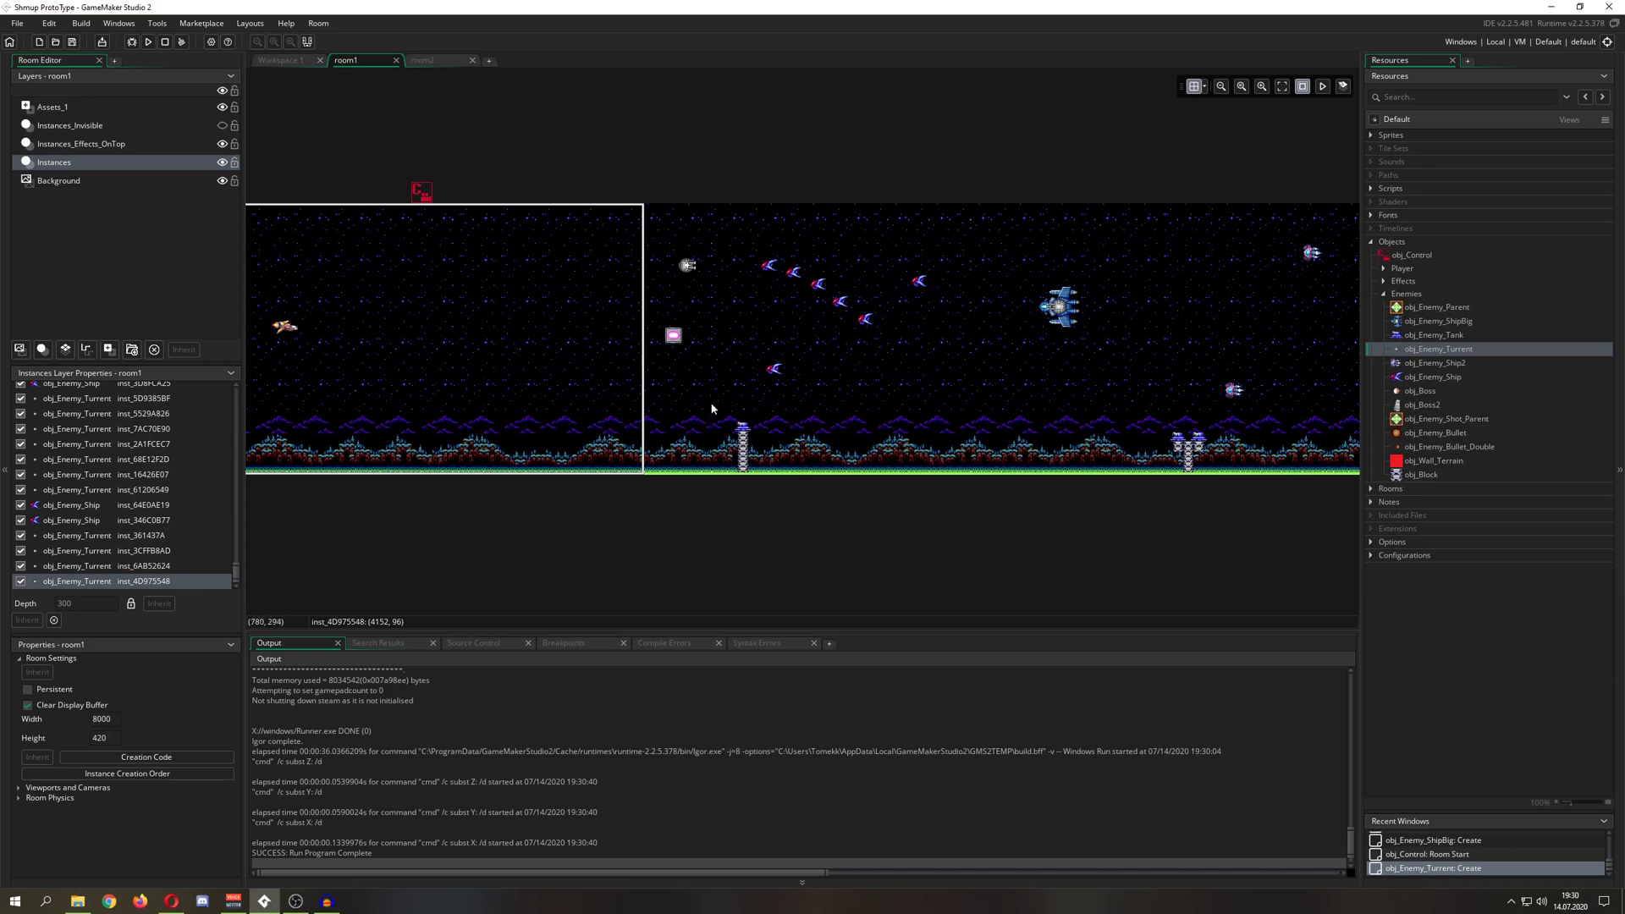
{"action": "scroll", "coordinate": [734, 542], "scroll_direction": "down", "scroll_amount": 5}
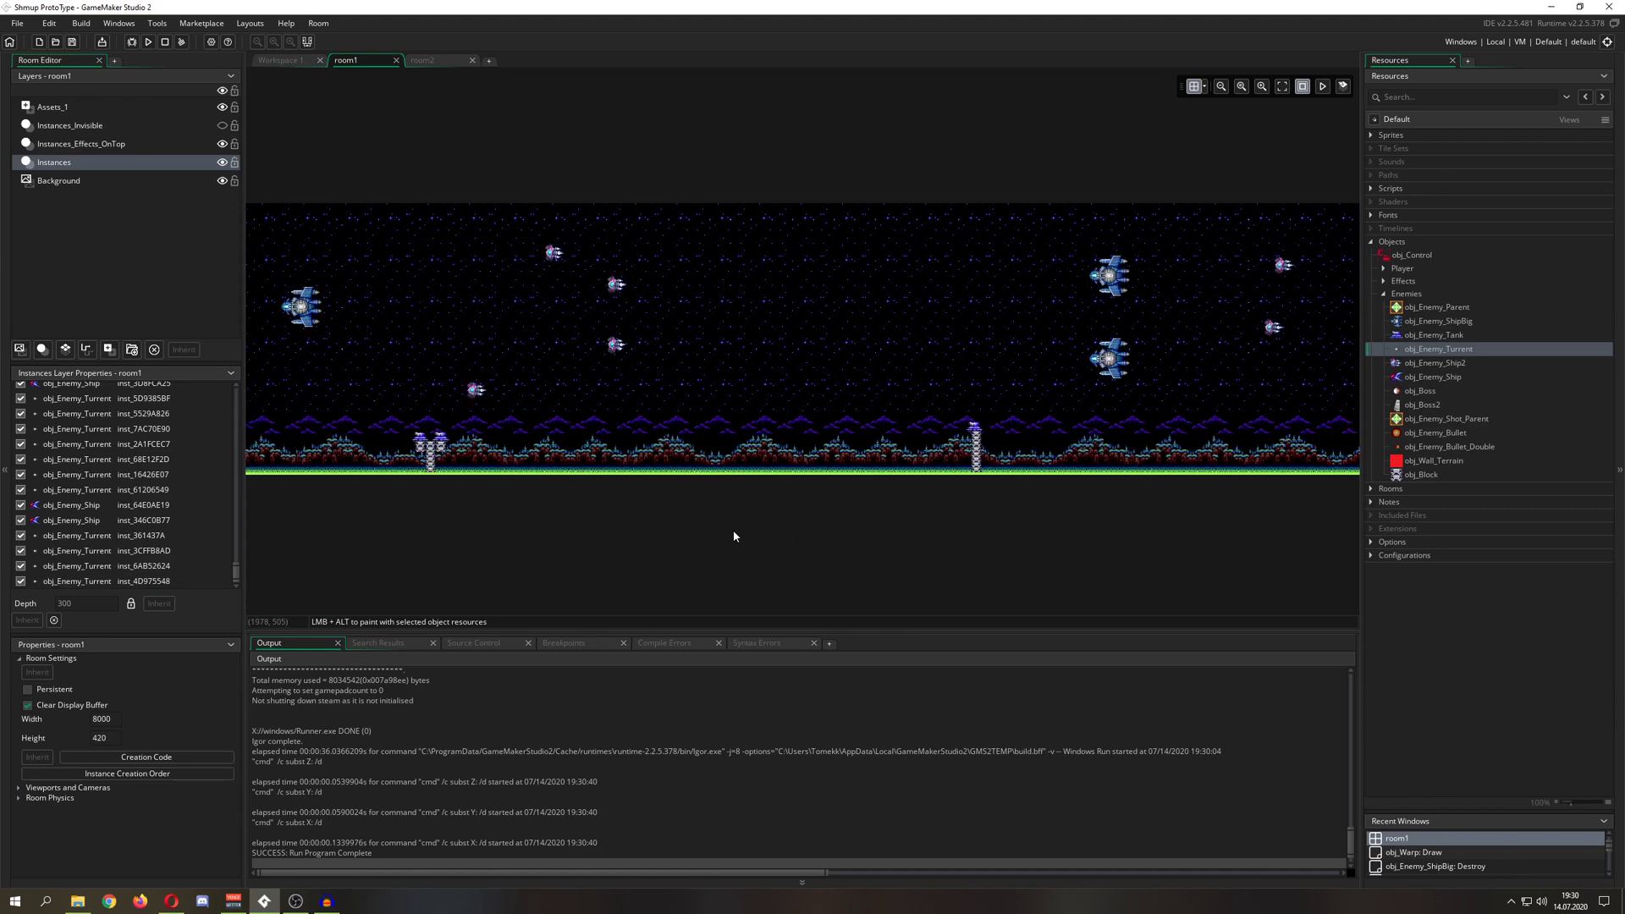
{"action": "scroll", "coordinate": [733, 530], "scroll_direction": "up", "scroll_amount": 5}
Expand Player and Effects, then select obj_Rocket, obj_Shot_Electric and obj_Shot_Laser.
{"action": "left_click", "coordinate": [1384, 283]}
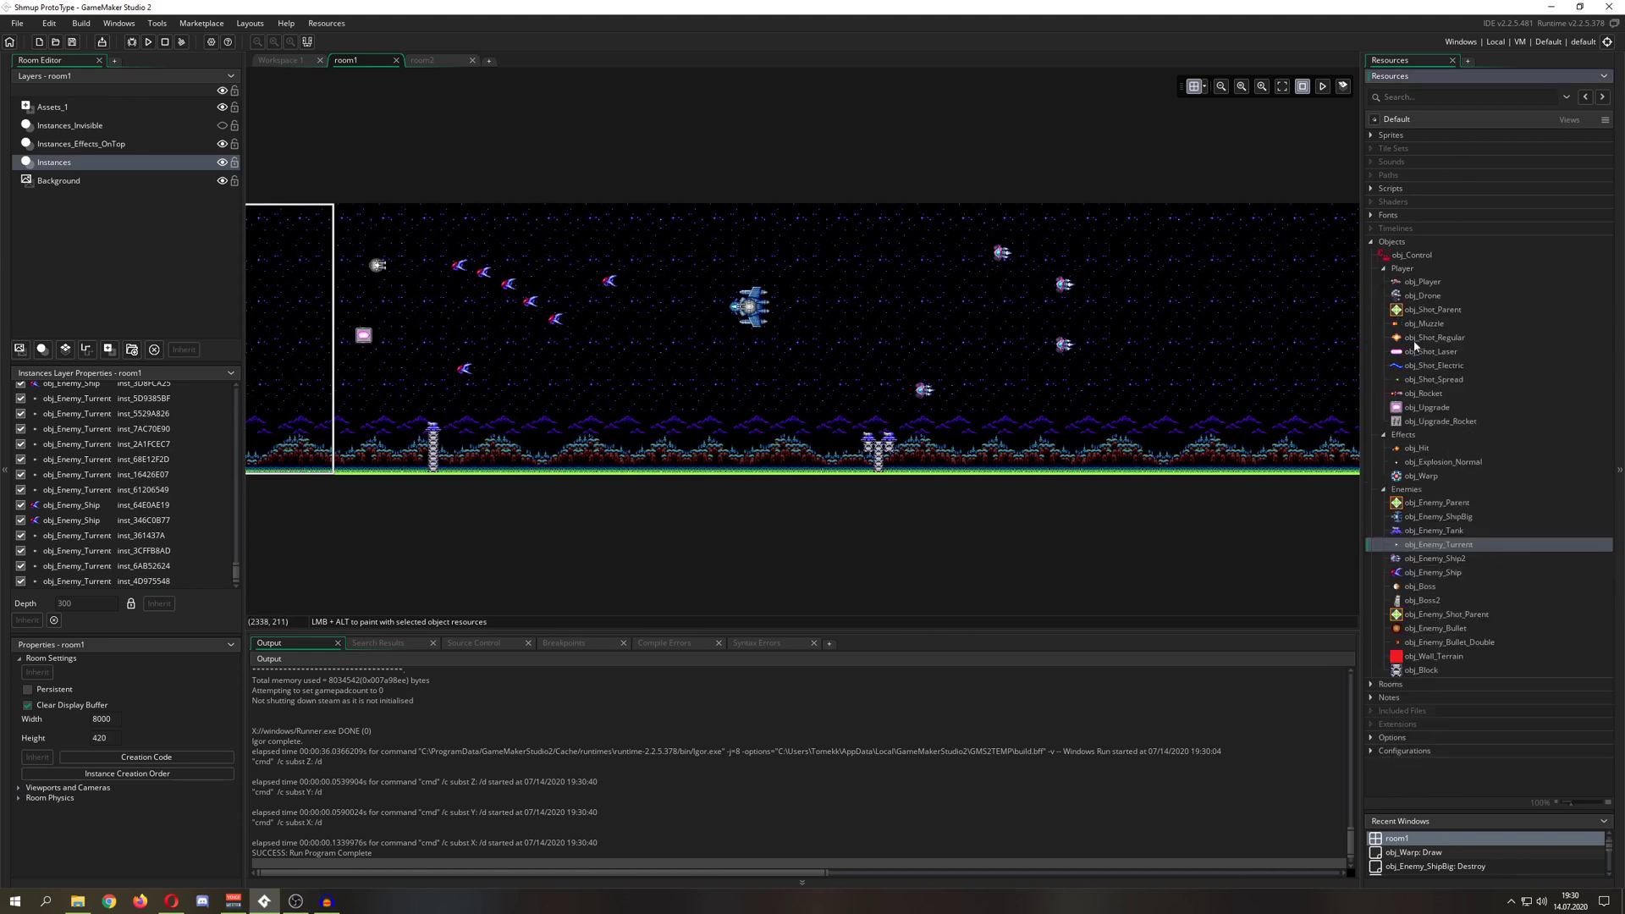
{"action": "left_click", "coordinate": [1406, 393]}
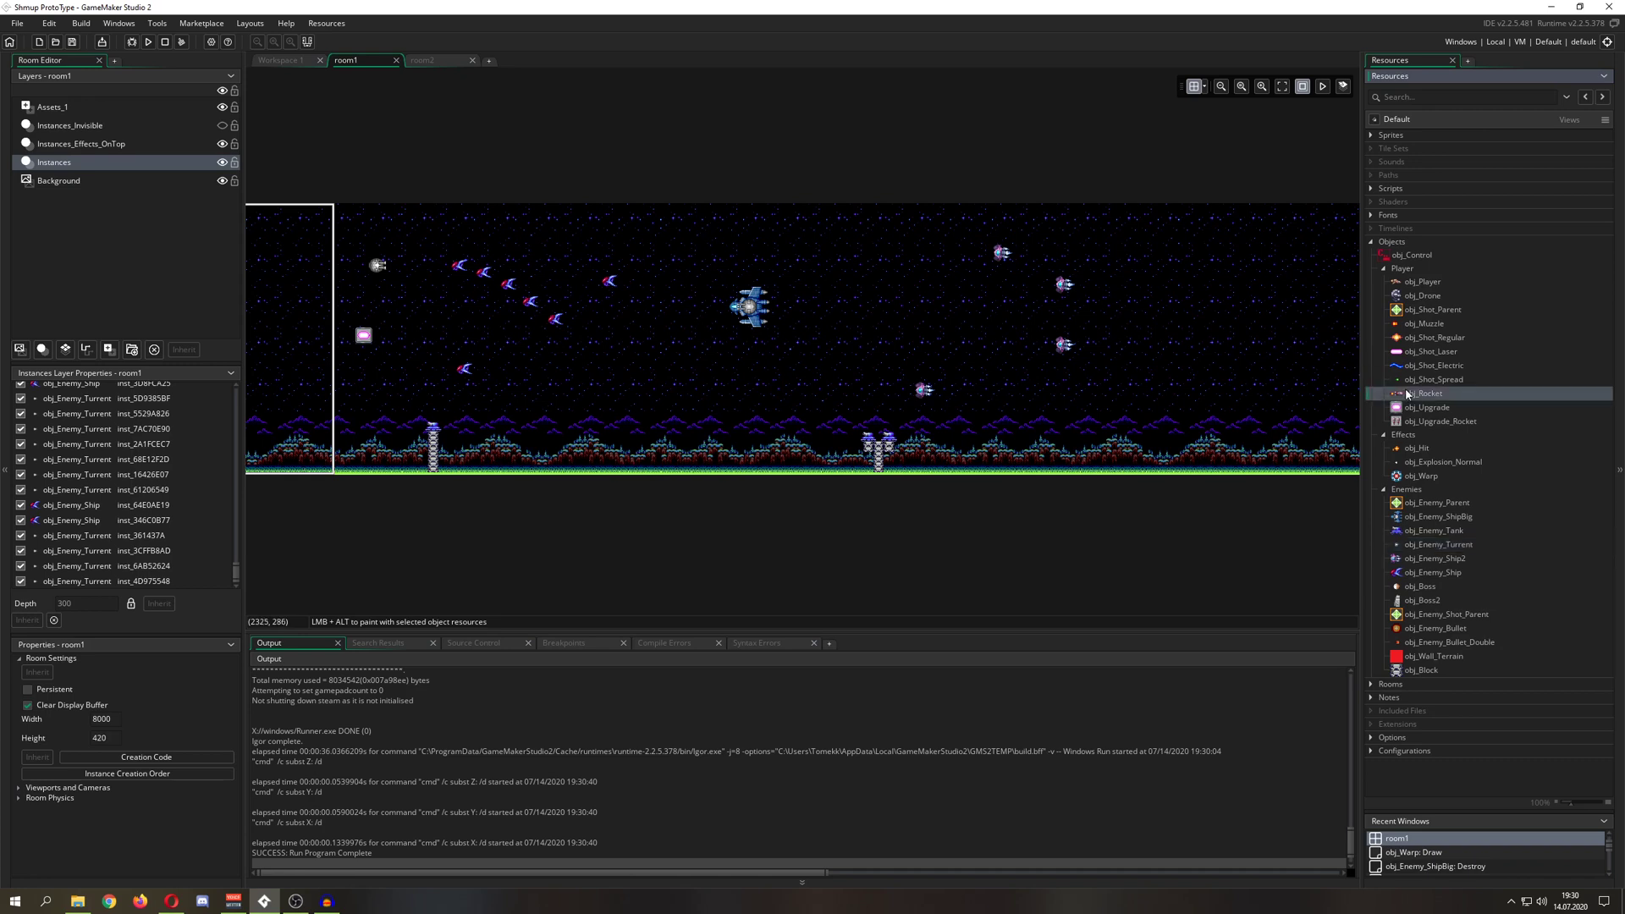
{"action": "left_click", "coordinate": [1410, 368]}
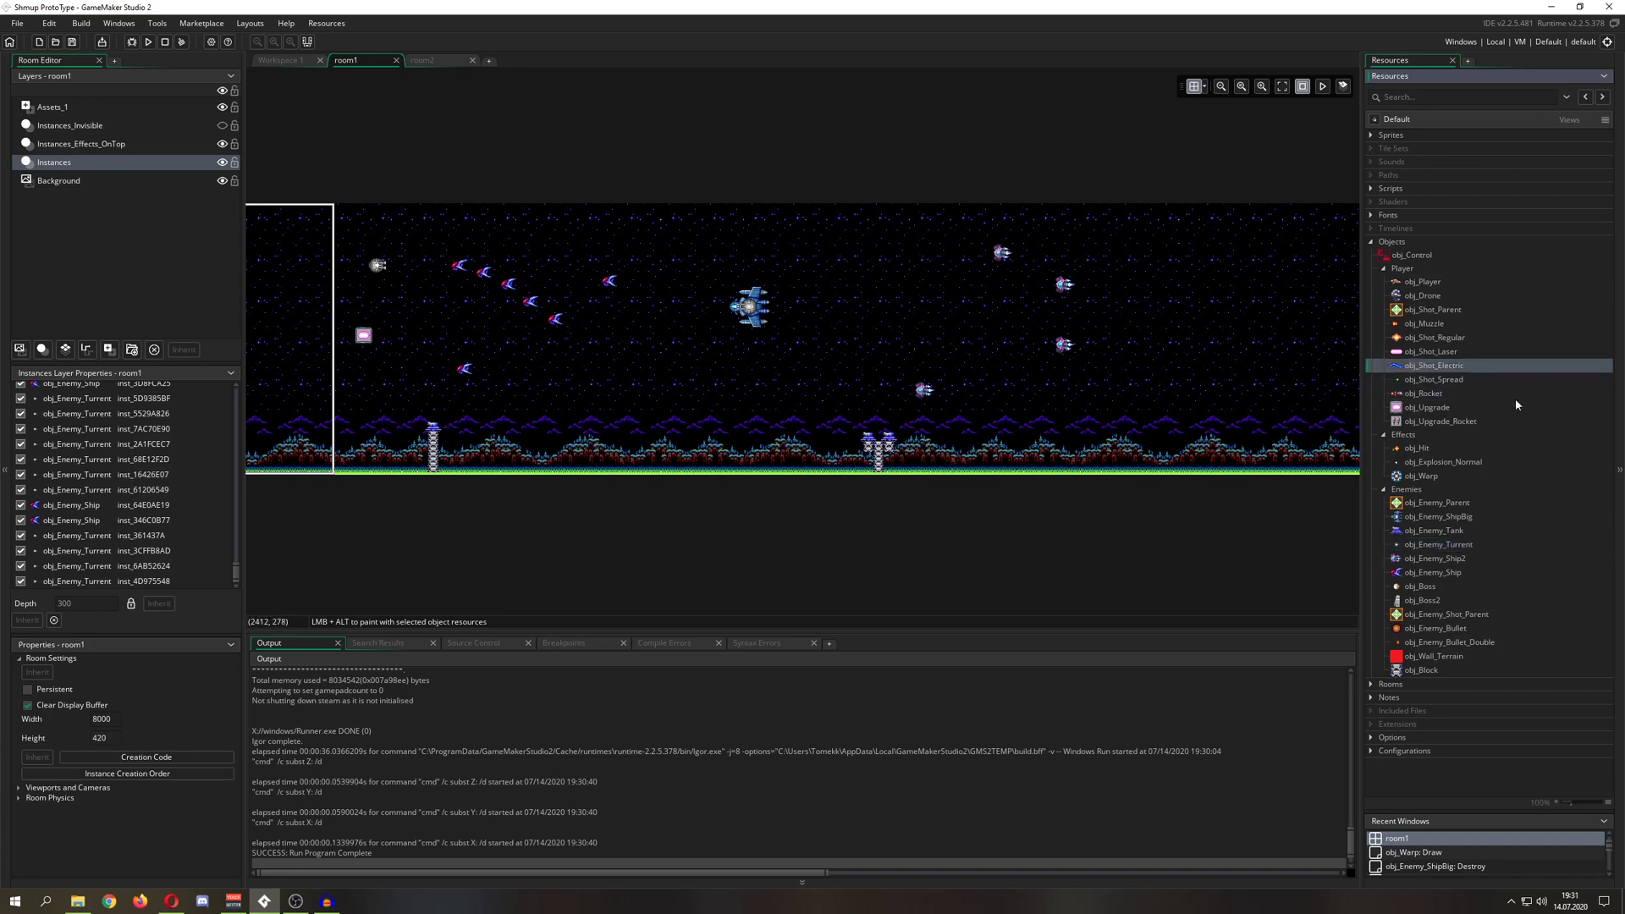
{"action": "left_click", "coordinate": [1414, 354]}
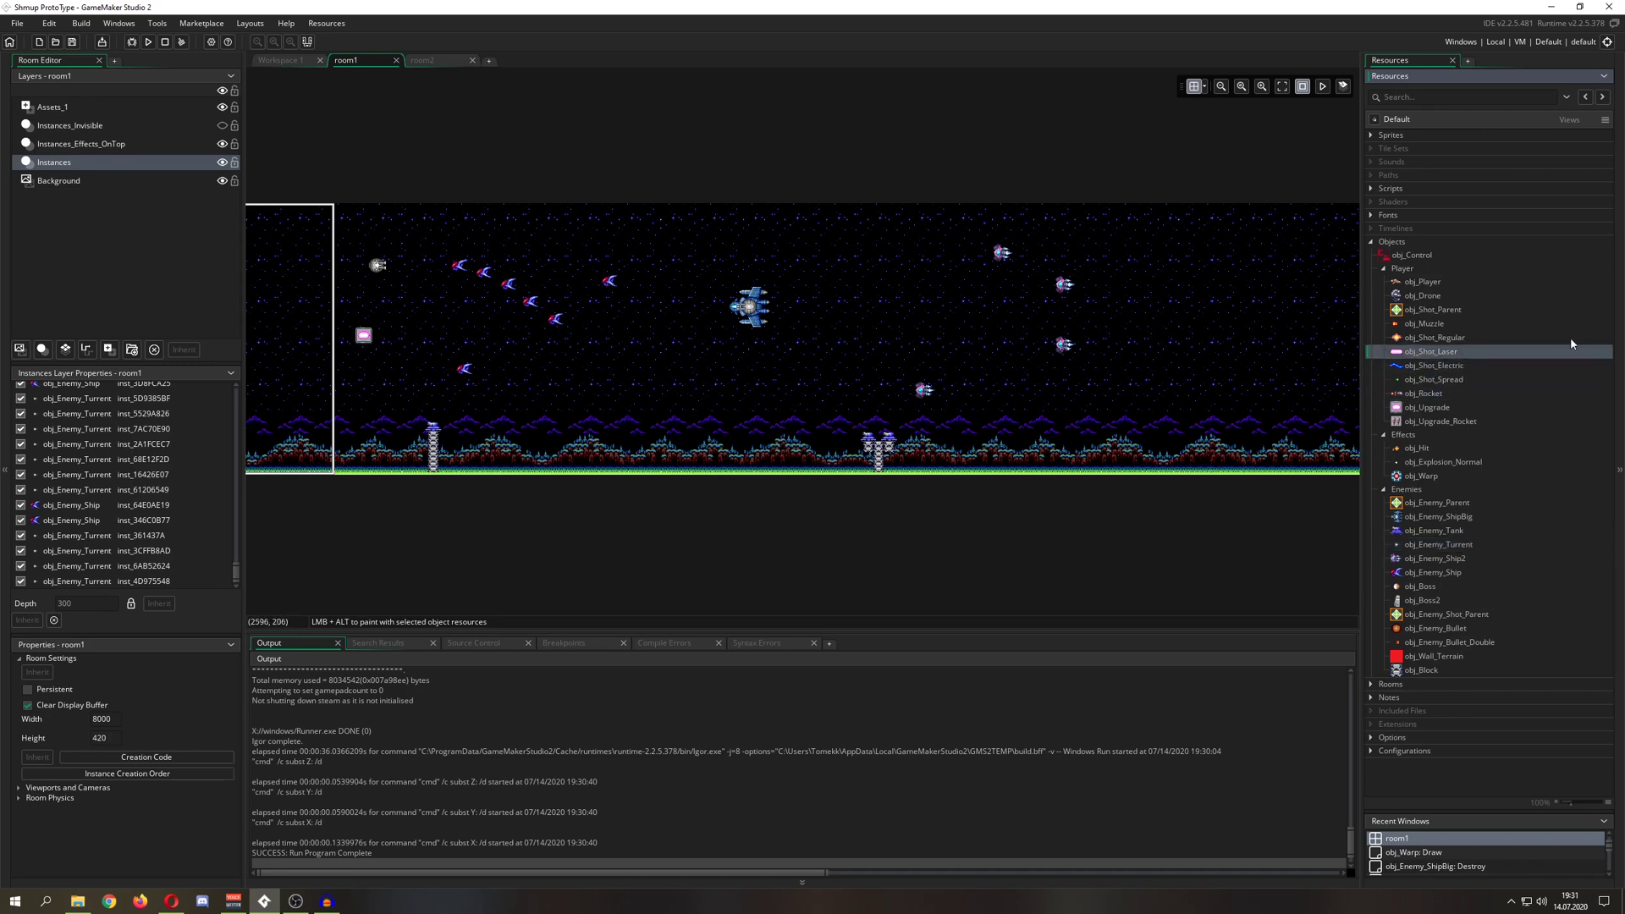